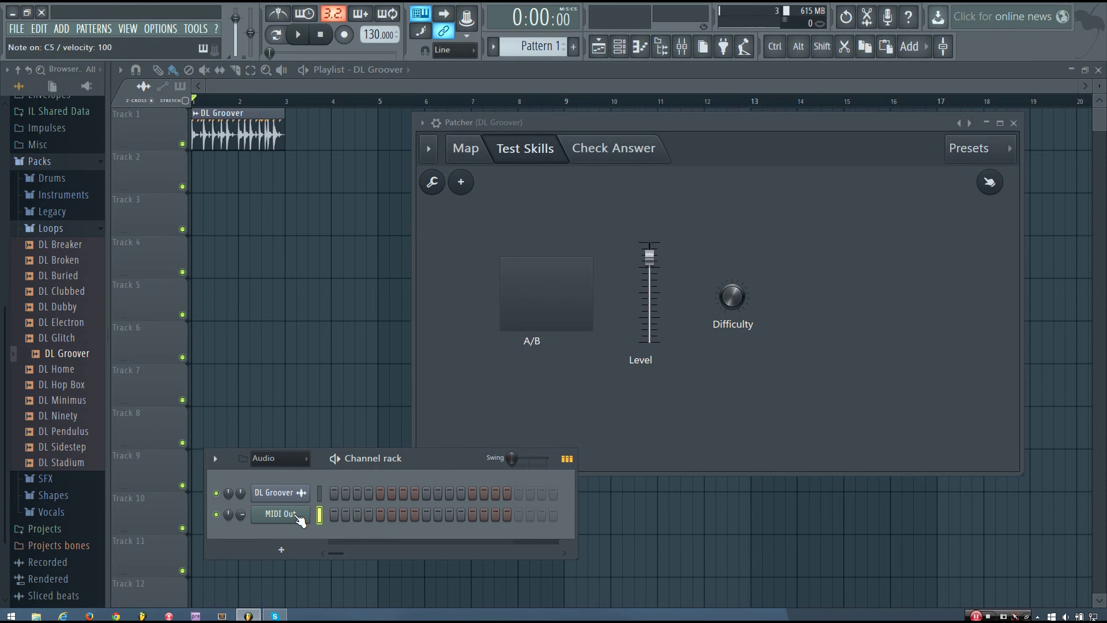
- Lower the Patcher Level fader while the DL Groover loop plays, and check the answer
click(593, 324)
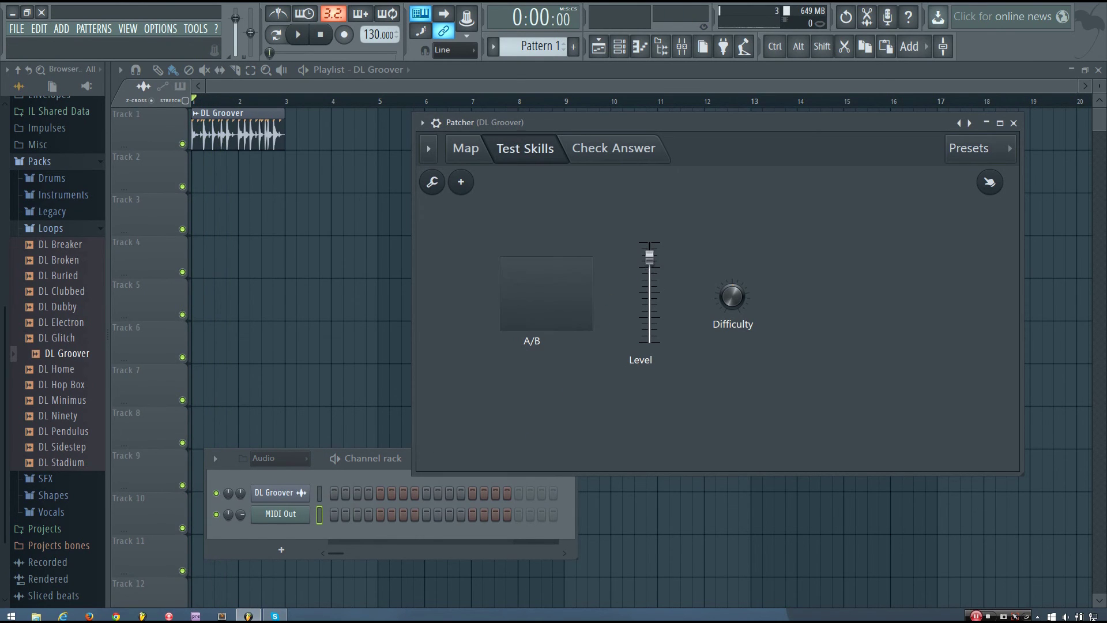
drag(650, 256, 649, 277)
key(space)
key(space)
click(628, 157)
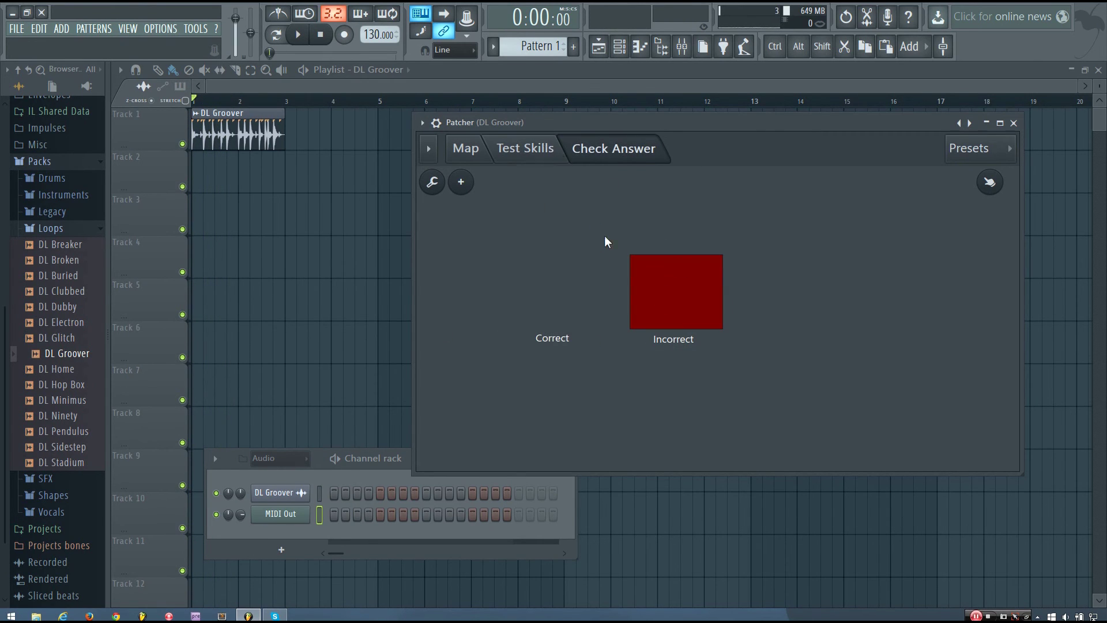
- Return to Test Skills, replay and stop the loop, then check the matched level again
click(517, 161)
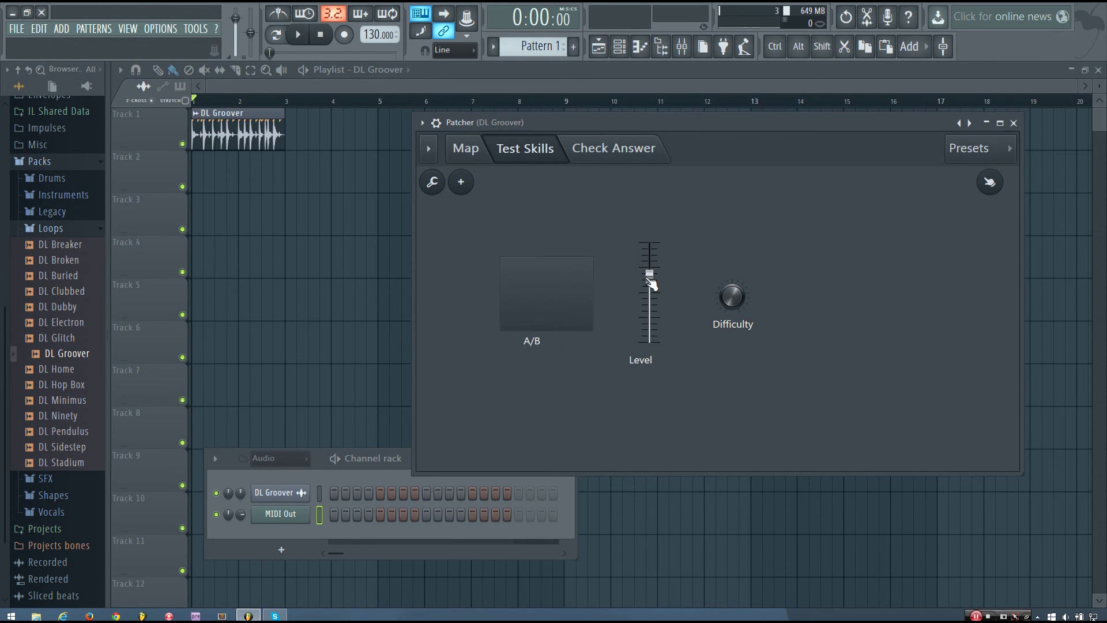
key(space)
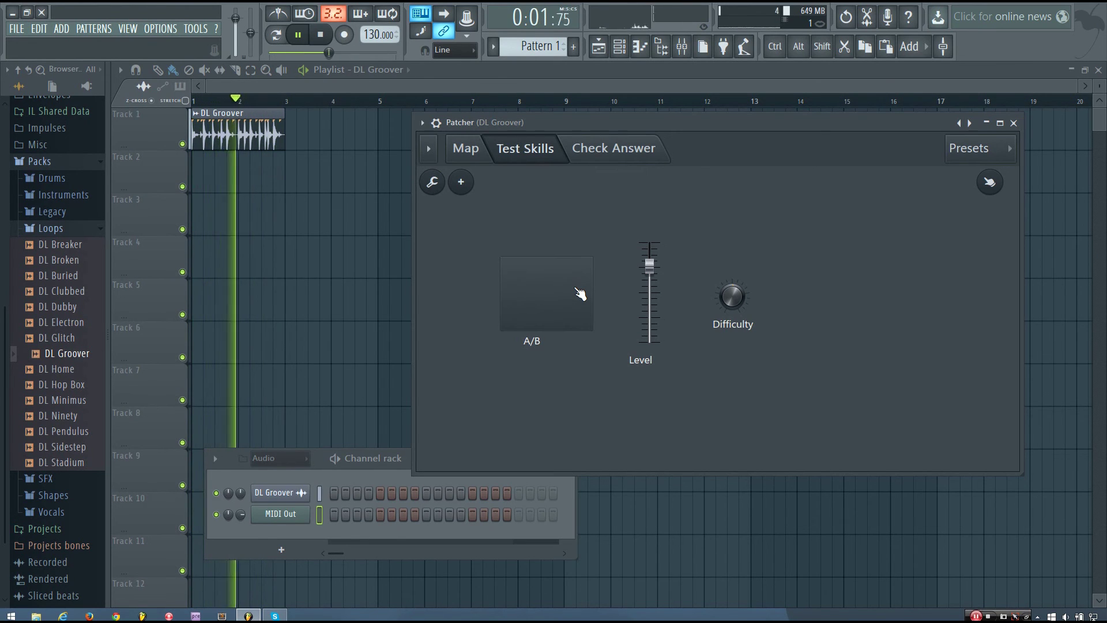
key(space)
click(615, 168)
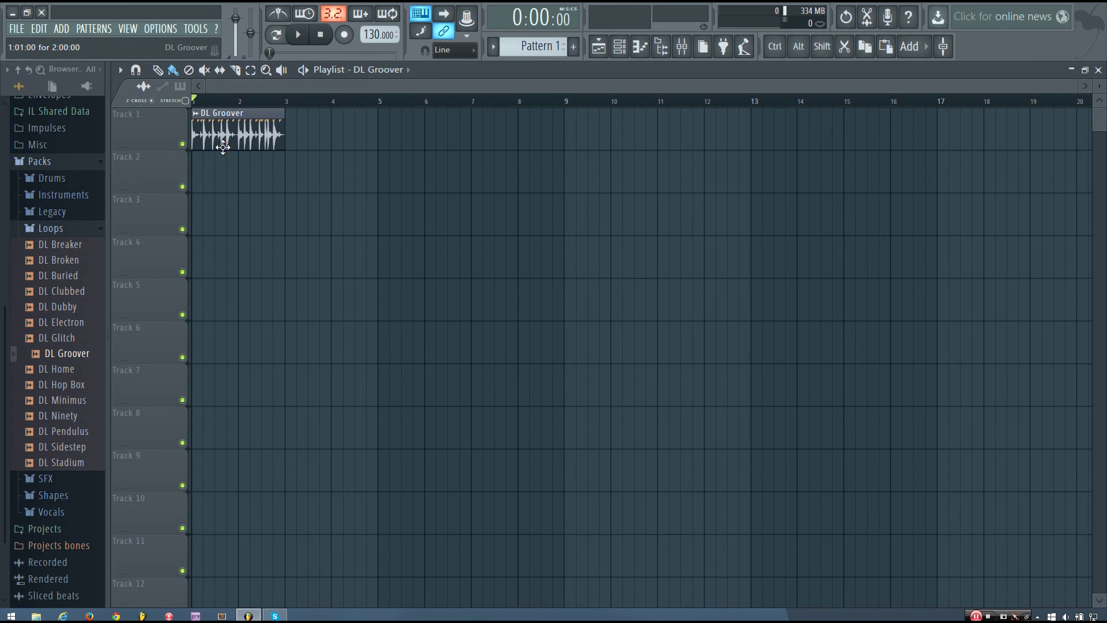
- Audition the loop, then route the DL Groover channel to mixer insert 10
key(space)
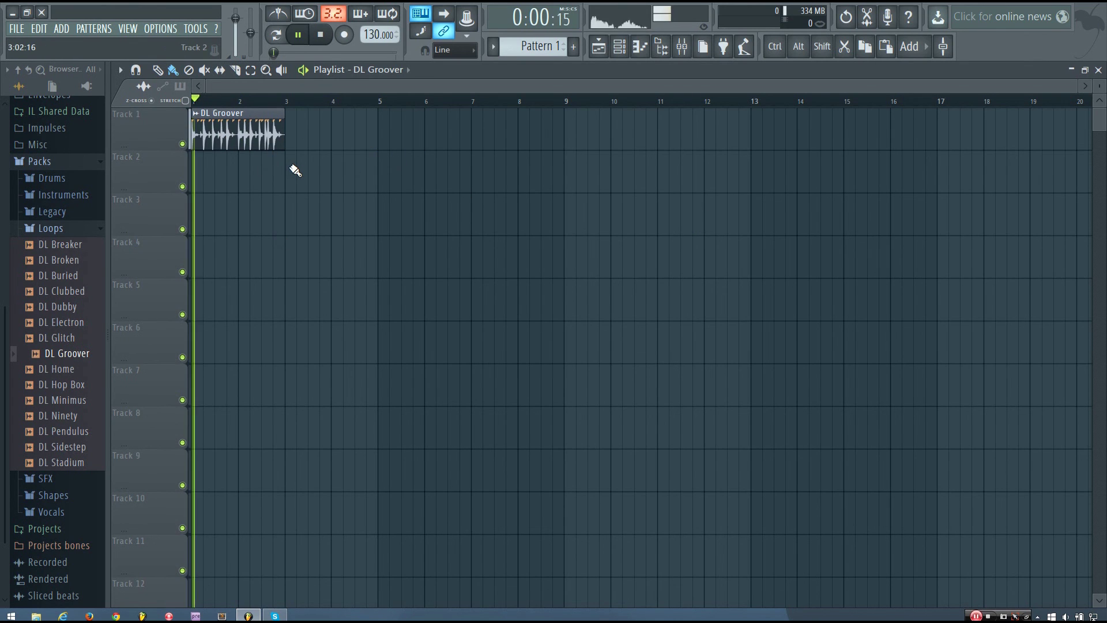
key(space)
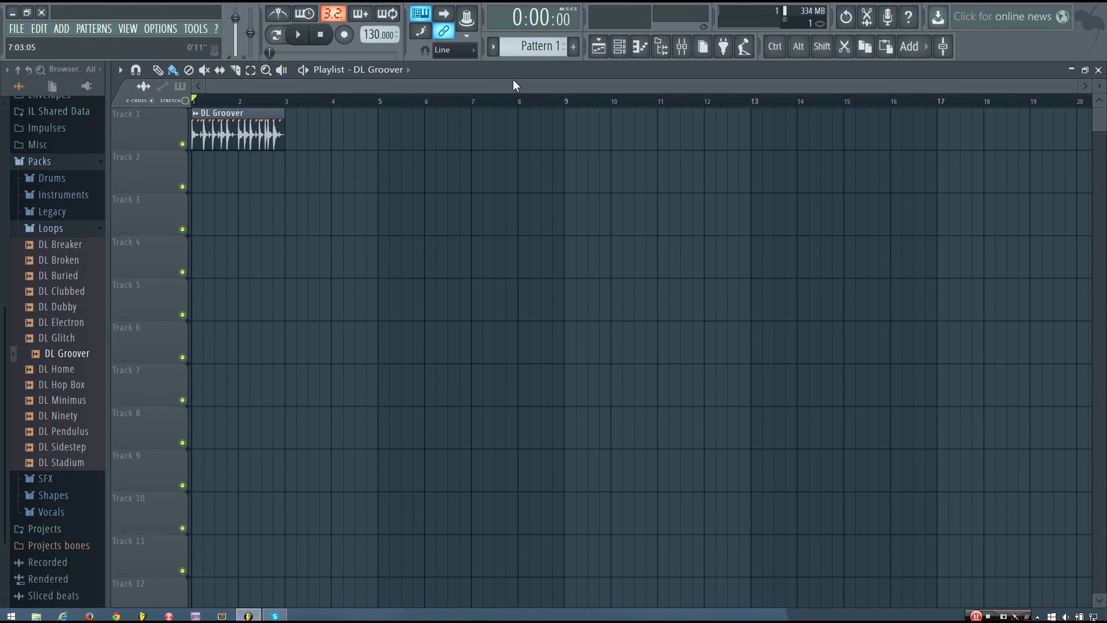
click(620, 48)
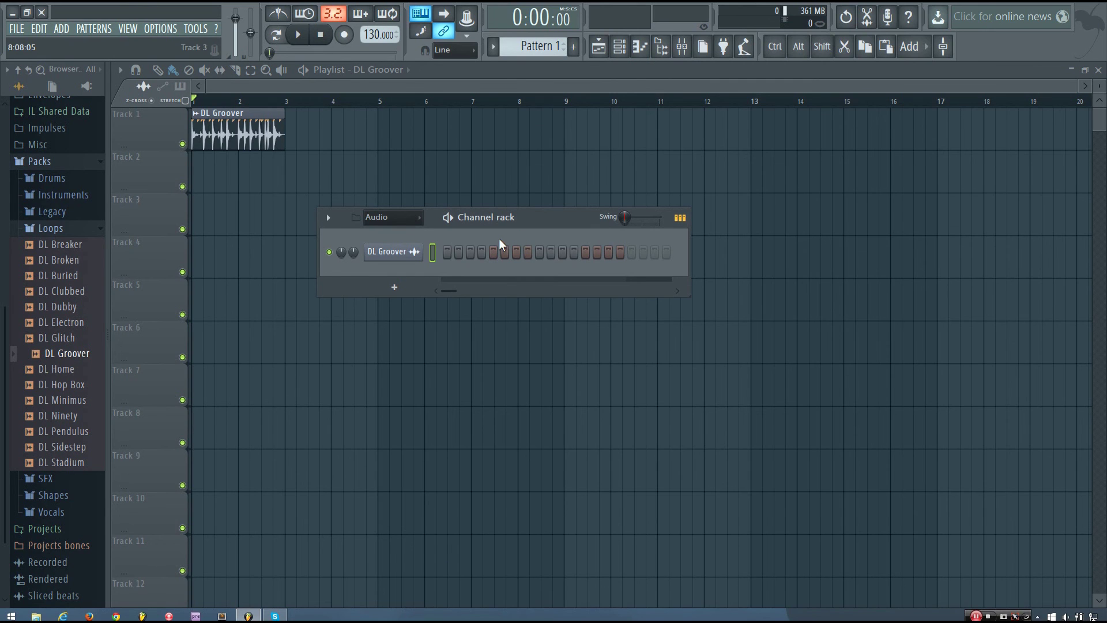
click(681, 46)
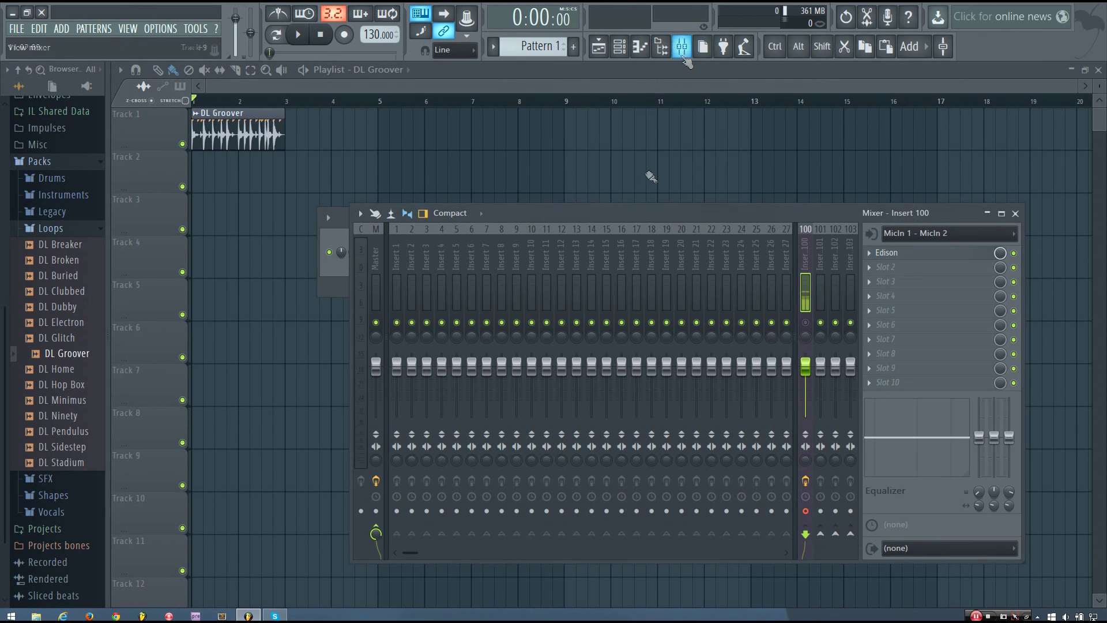
right_click(531, 263)
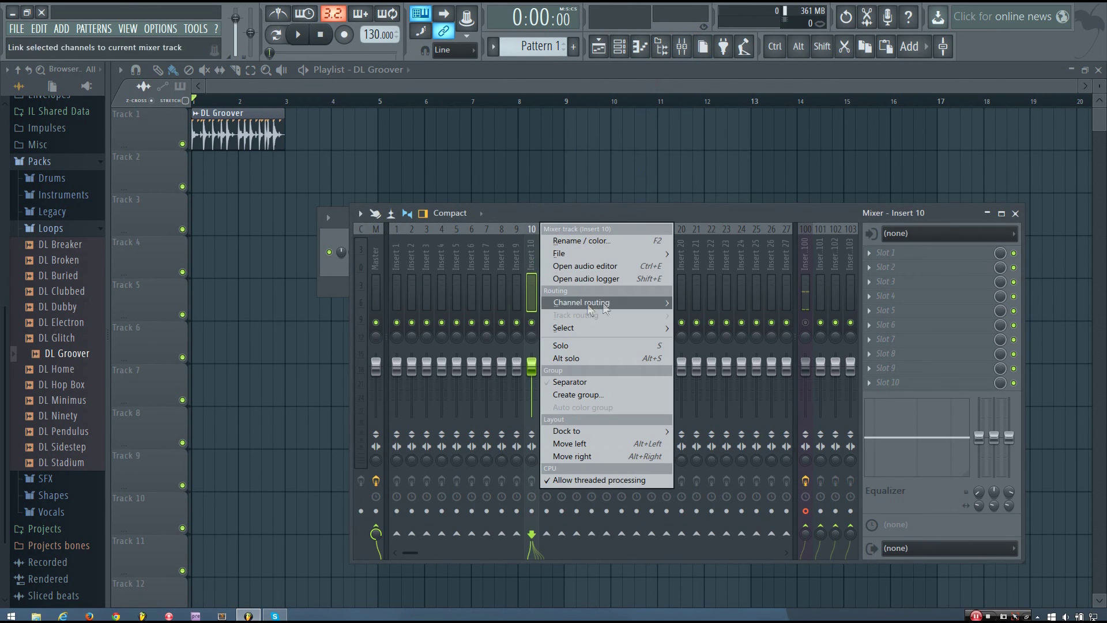
mouse_move(665, 304)
click(718, 302)
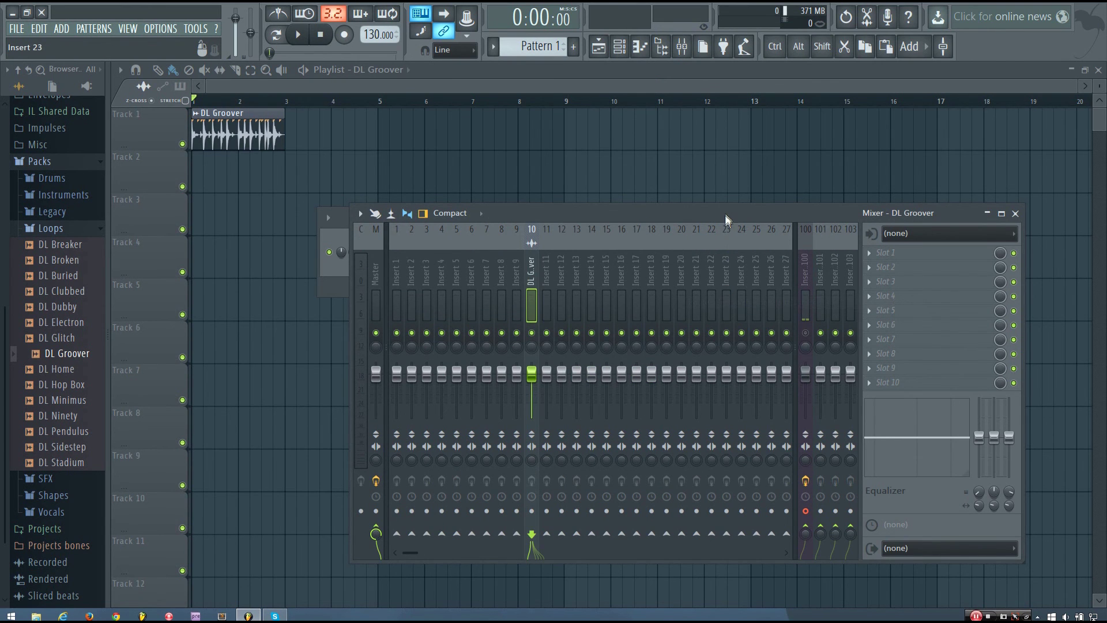
- Load Patcher as the effect in insert 10's slot 6
drag(728, 221, 683, 235)
click(825, 340)
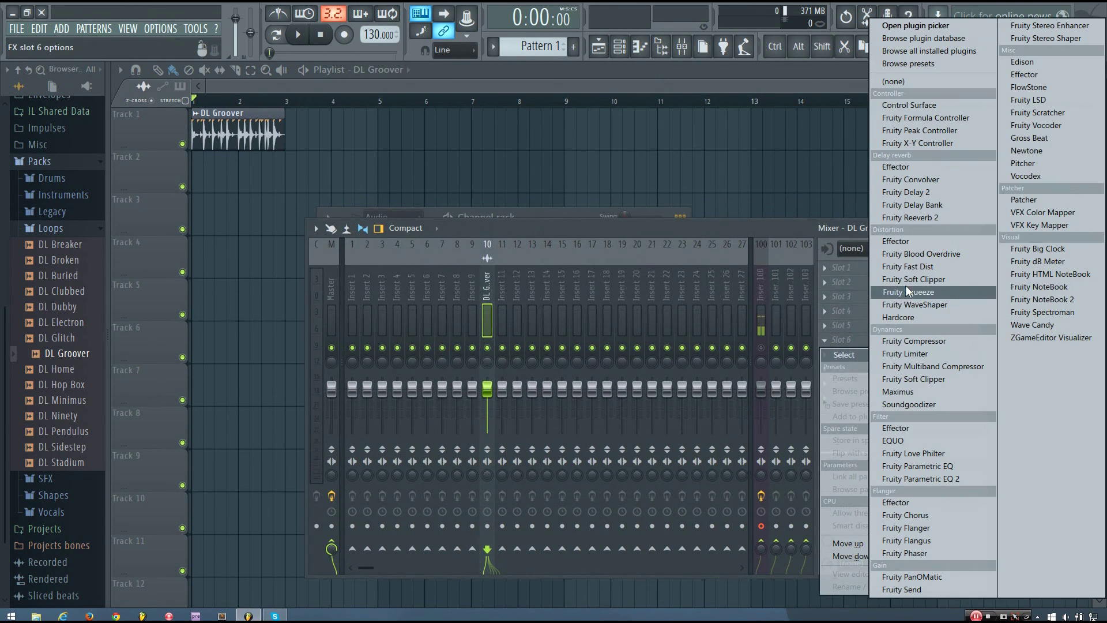
click(1019, 199)
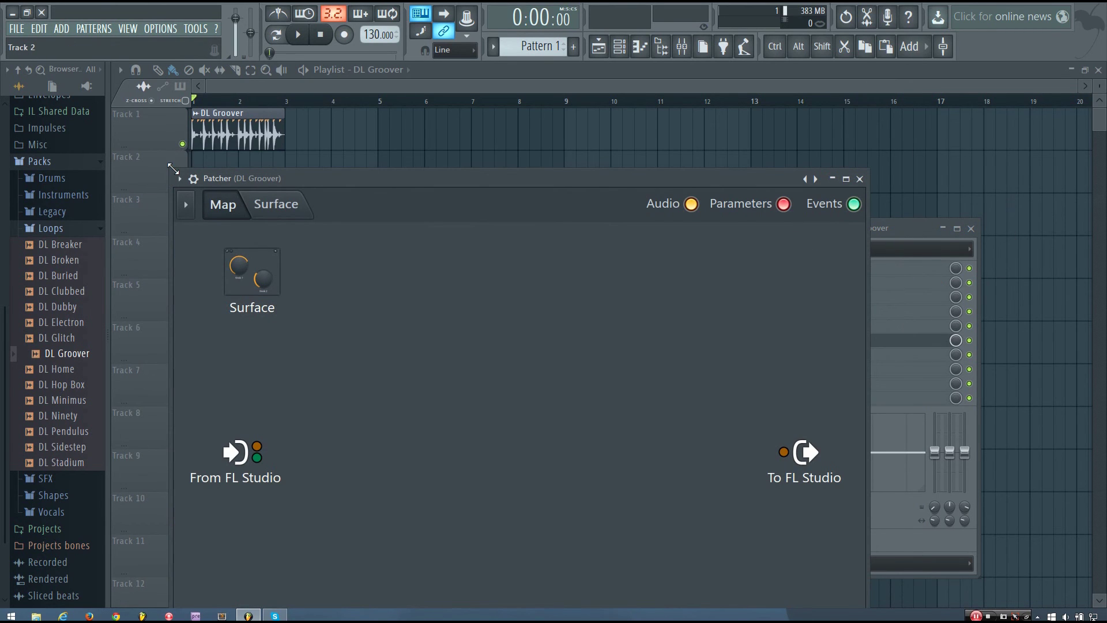
- Move the Patcher effect from slot 6 down to slot 10 of the insert
drag(375, 178, 369, 122)
click(865, 366)
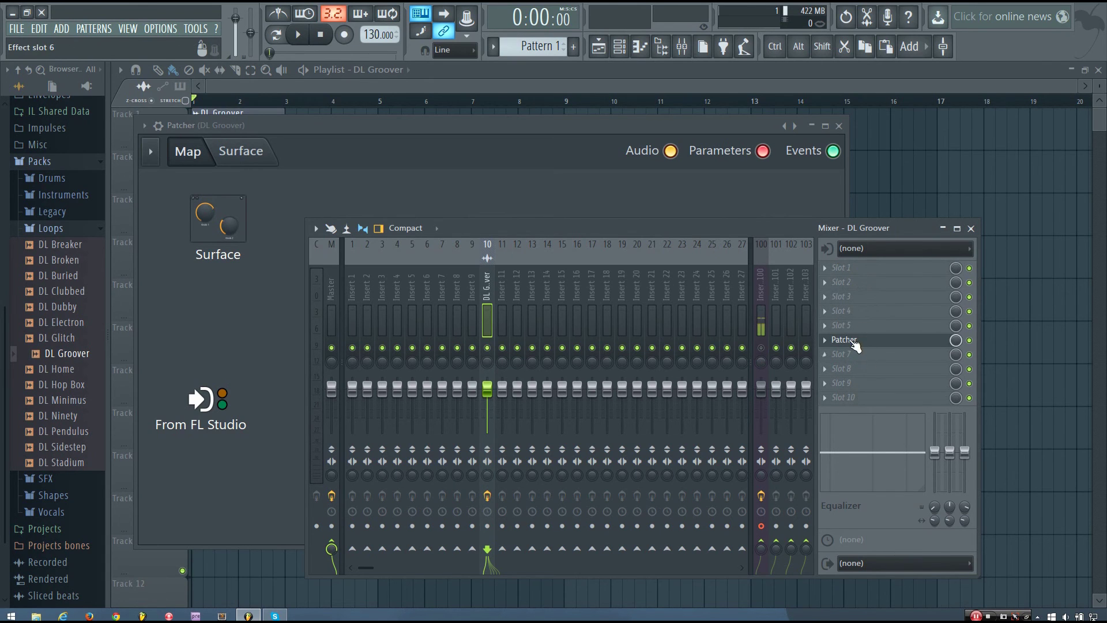
drag(855, 346, 849, 386)
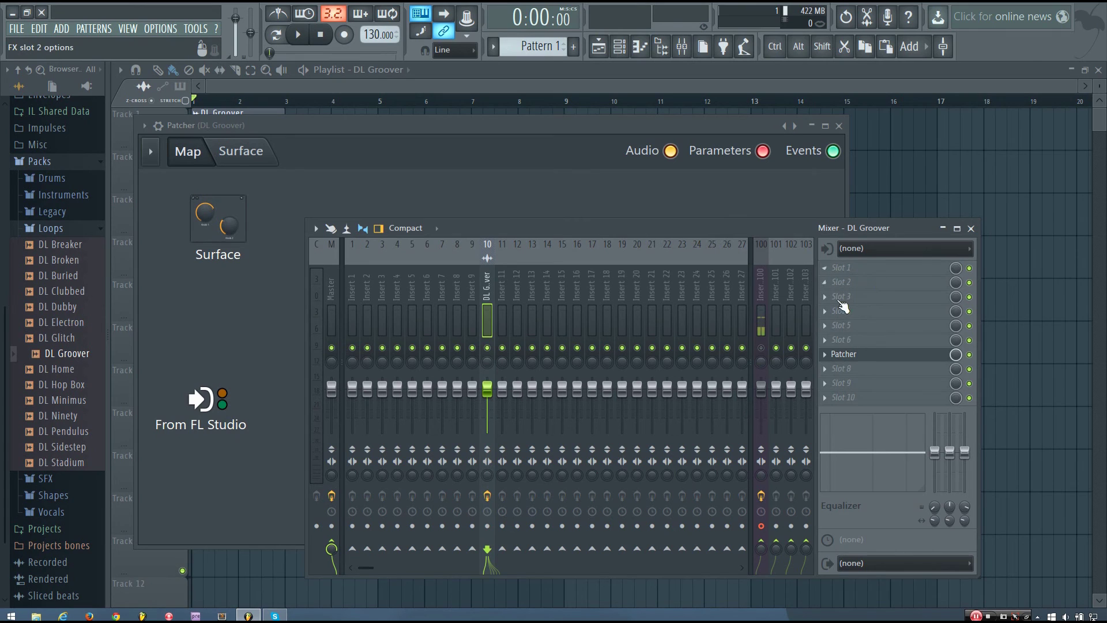
drag(852, 355, 897, 415)
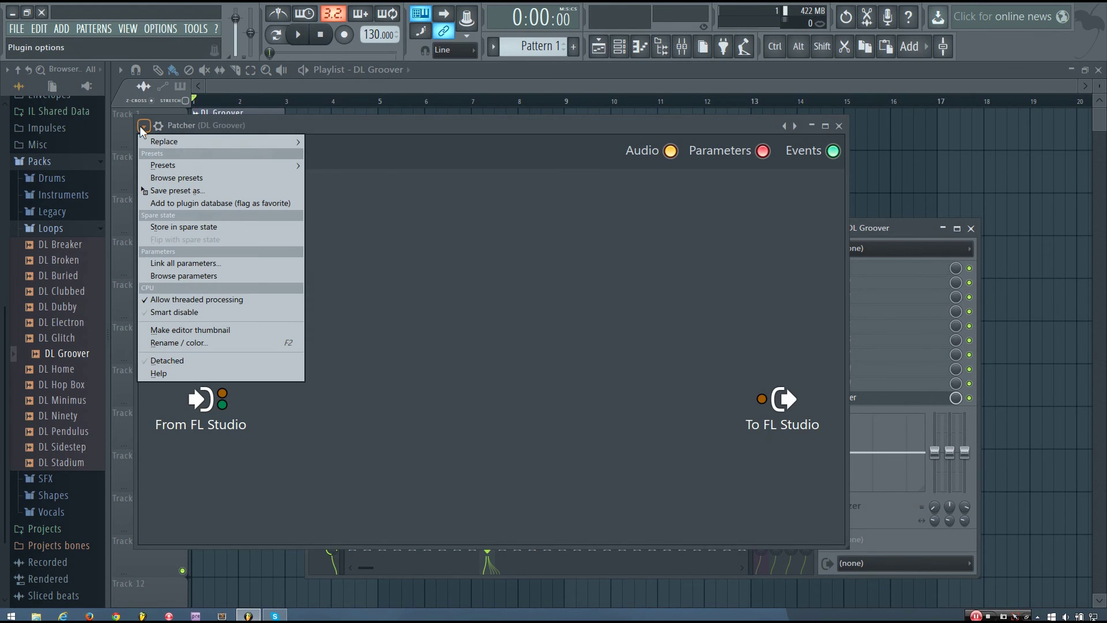
- Load the level ear-training preset into Patcher, close the mixer, and resize Patcher
click(141, 126)
click(357, 173)
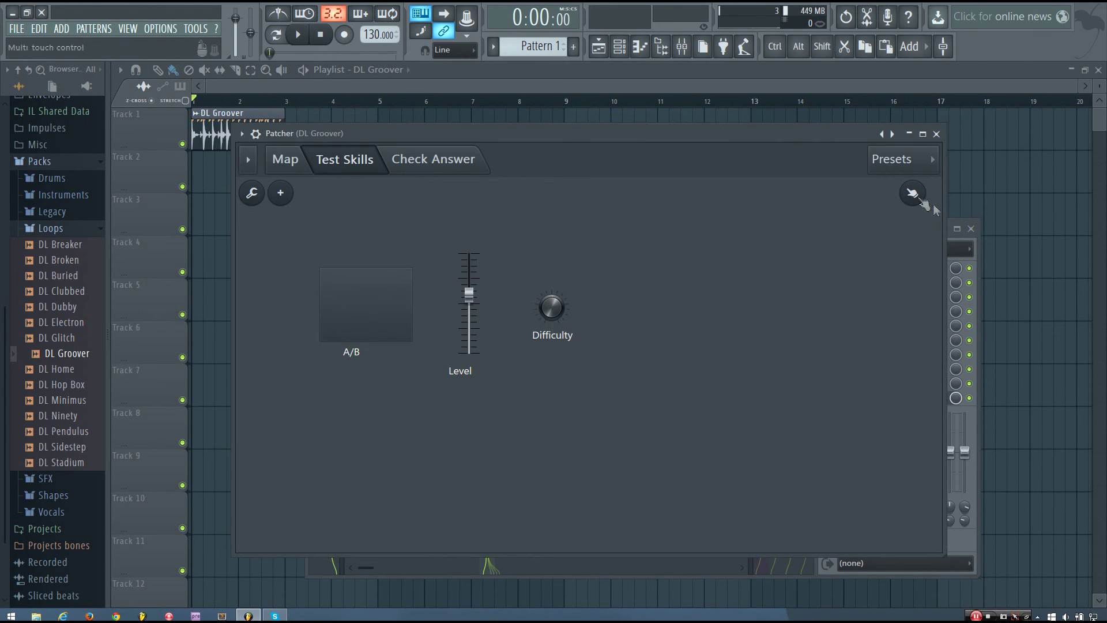
click(973, 231)
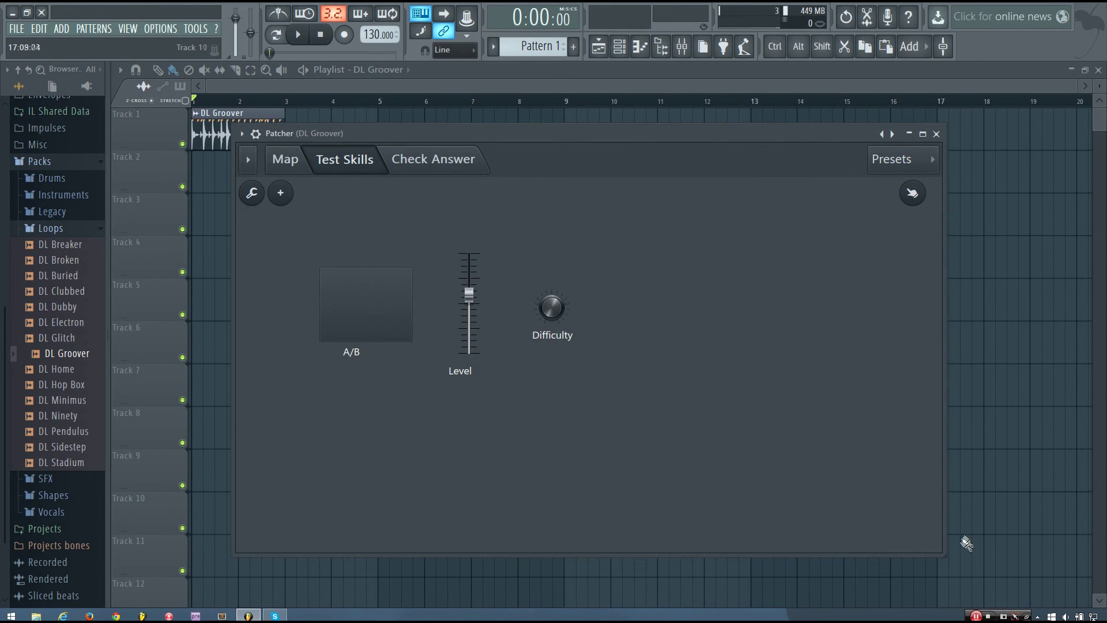
drag(939, 549, 840, 488)
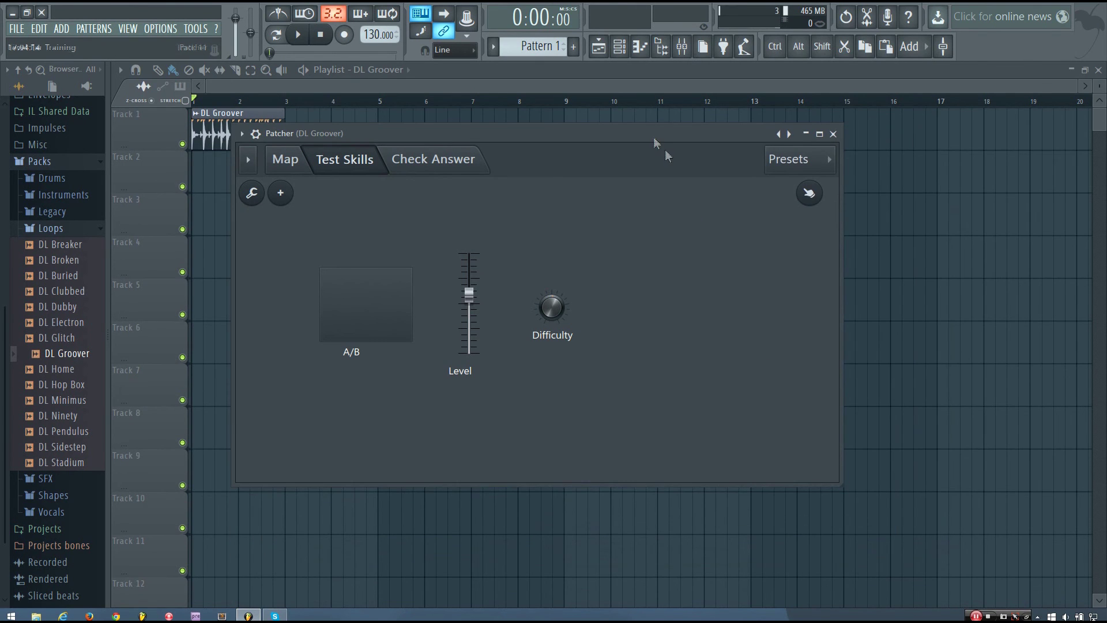
drag(655, 141, 820, 138)
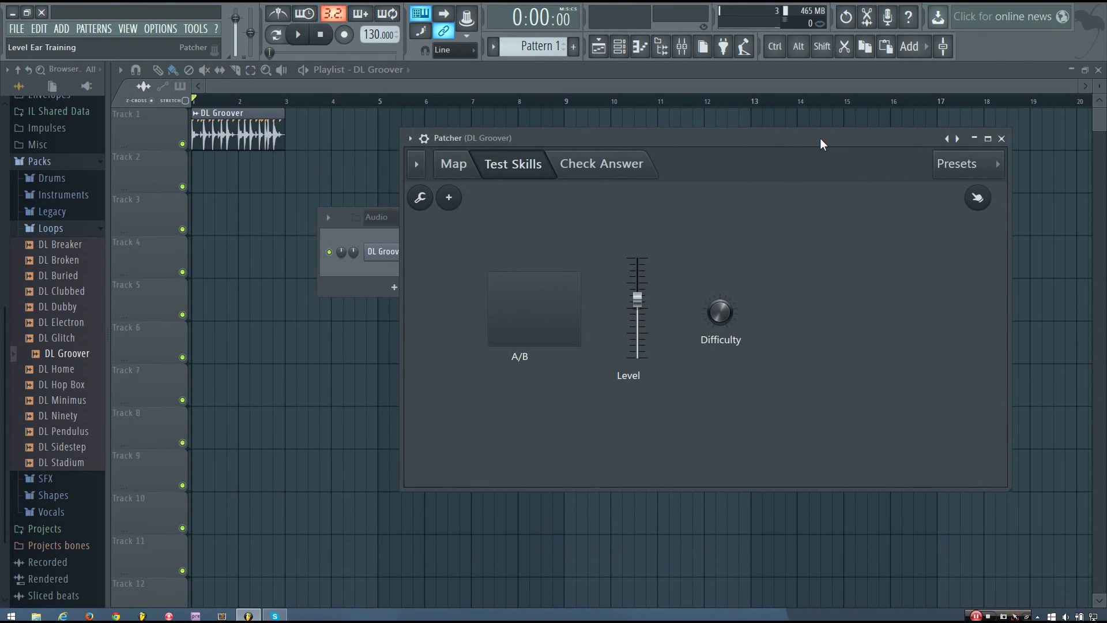
- Add a MIDI Out channel to the Channel rack and raise its port to 100
click(358, 282)
click(398, 290)
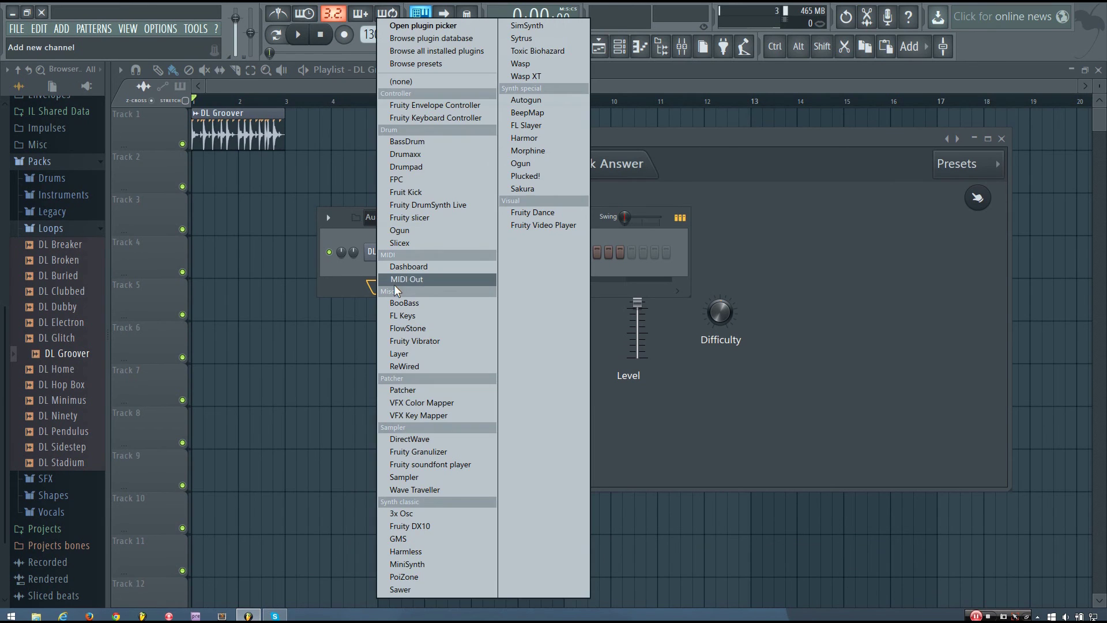
click(424, 280)
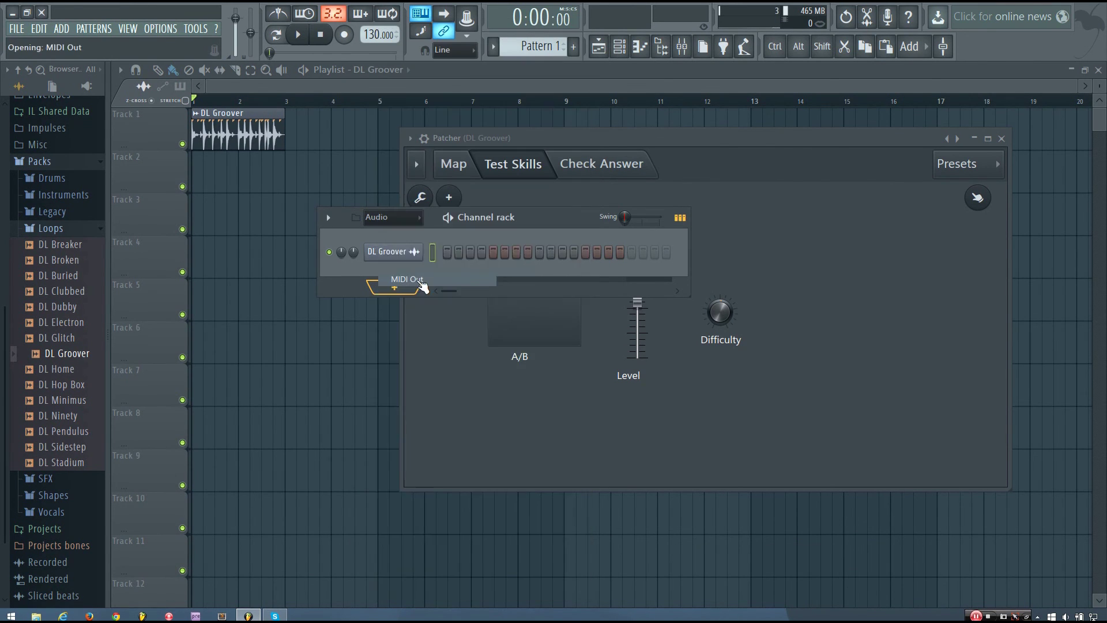
scroll(614, 291, up, 2)
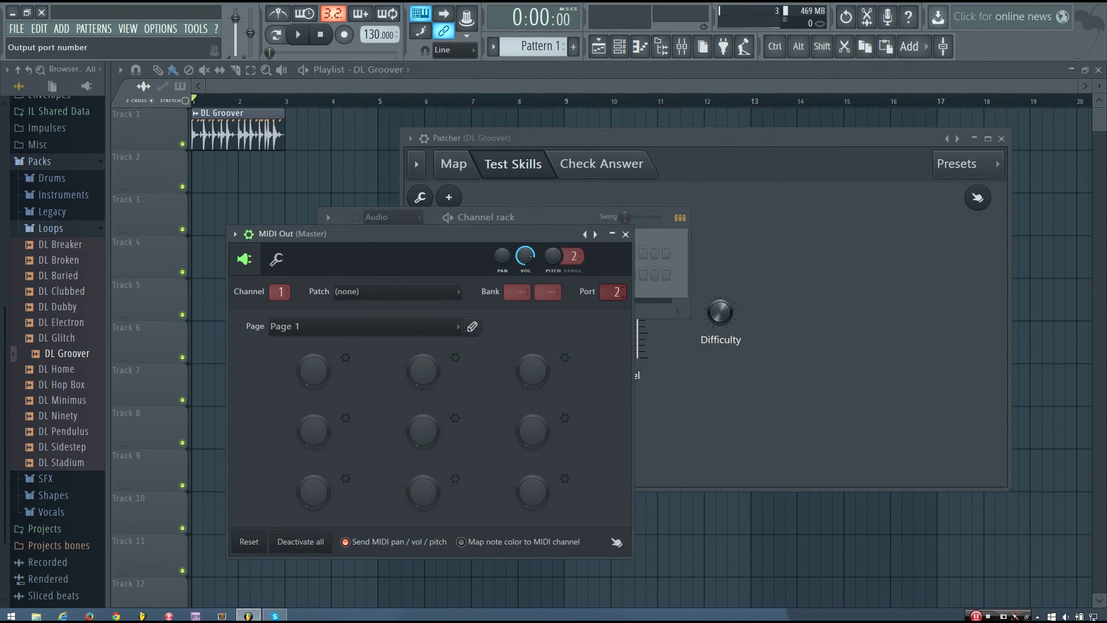
drag(614, 291, 614, 271)
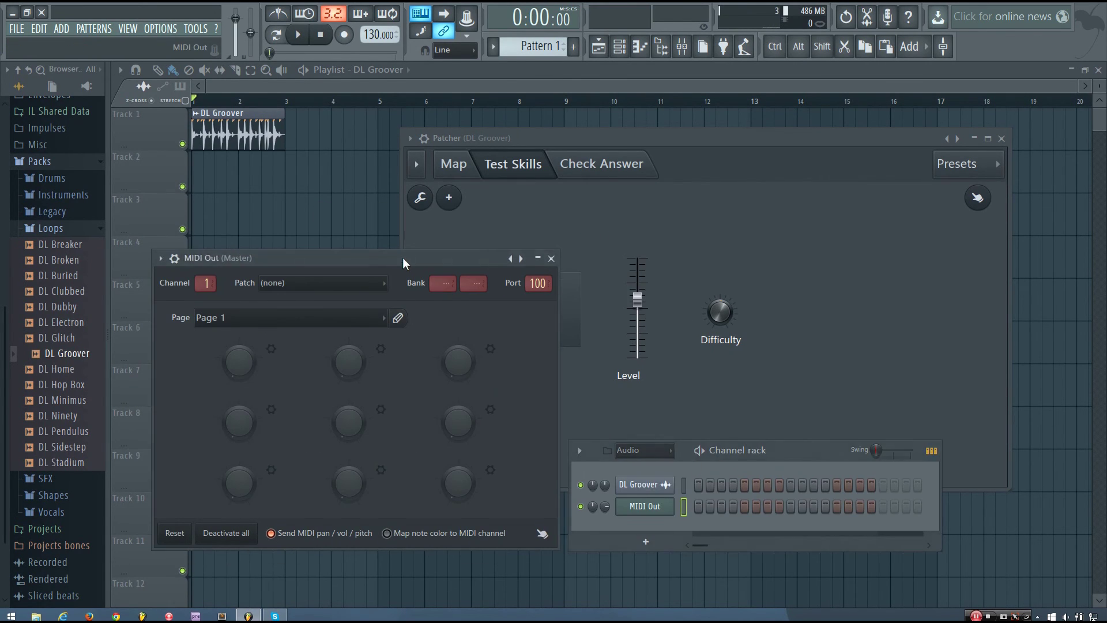
drag(402, 257, 396, 257)
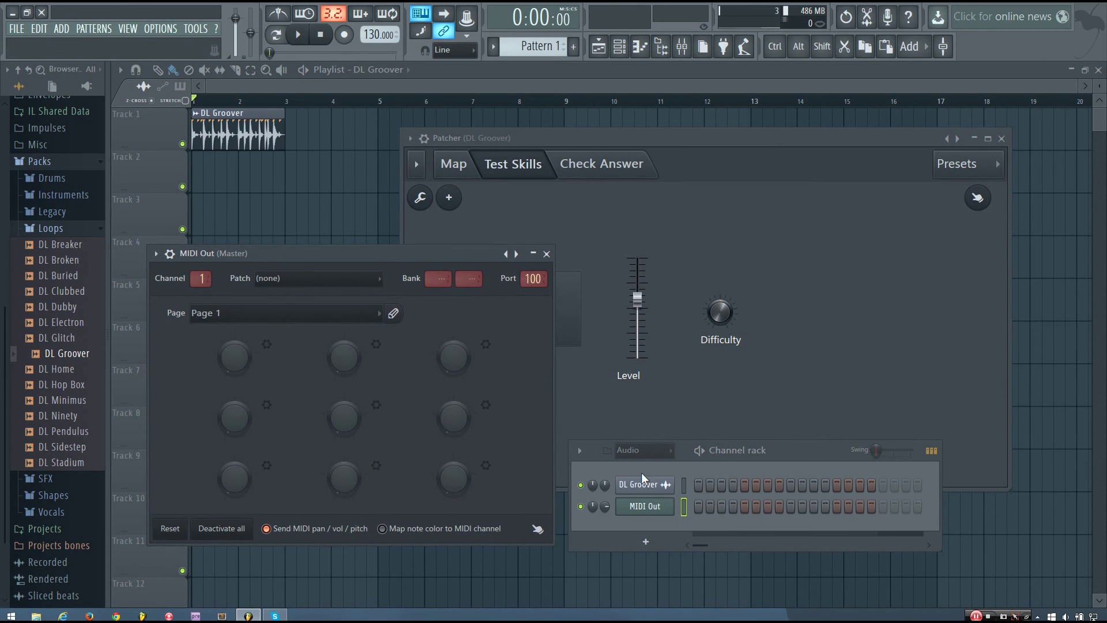
drag(556, 137, 568, 122)
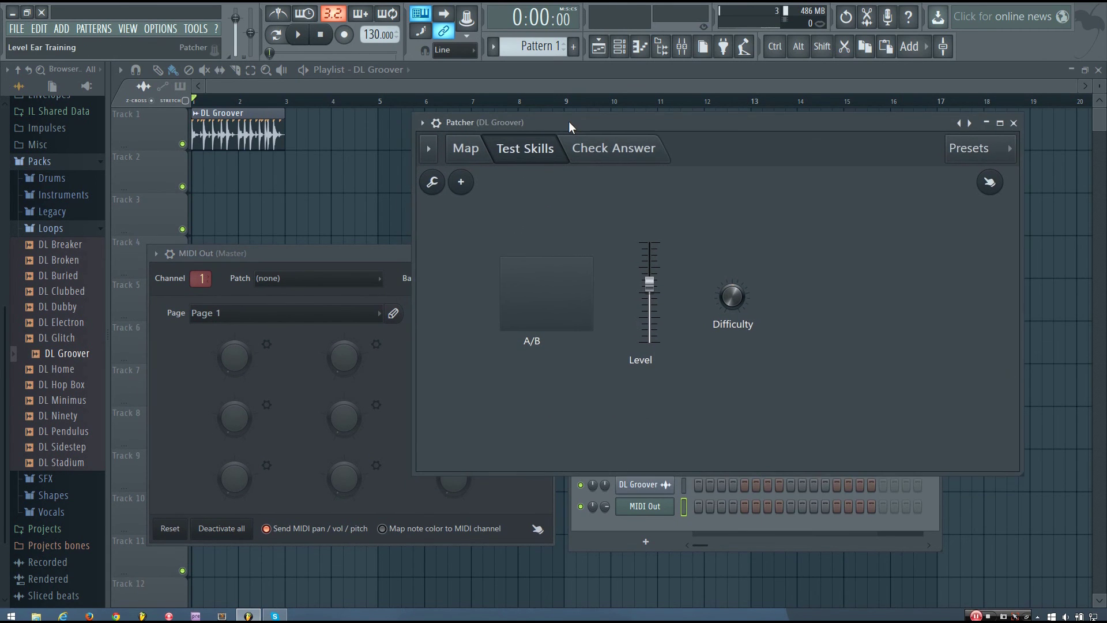
- Move the Channel rack aside and play and stop the drum loop twice
click(643, 526)
drag(777, 466, 477, 494)
key(space)
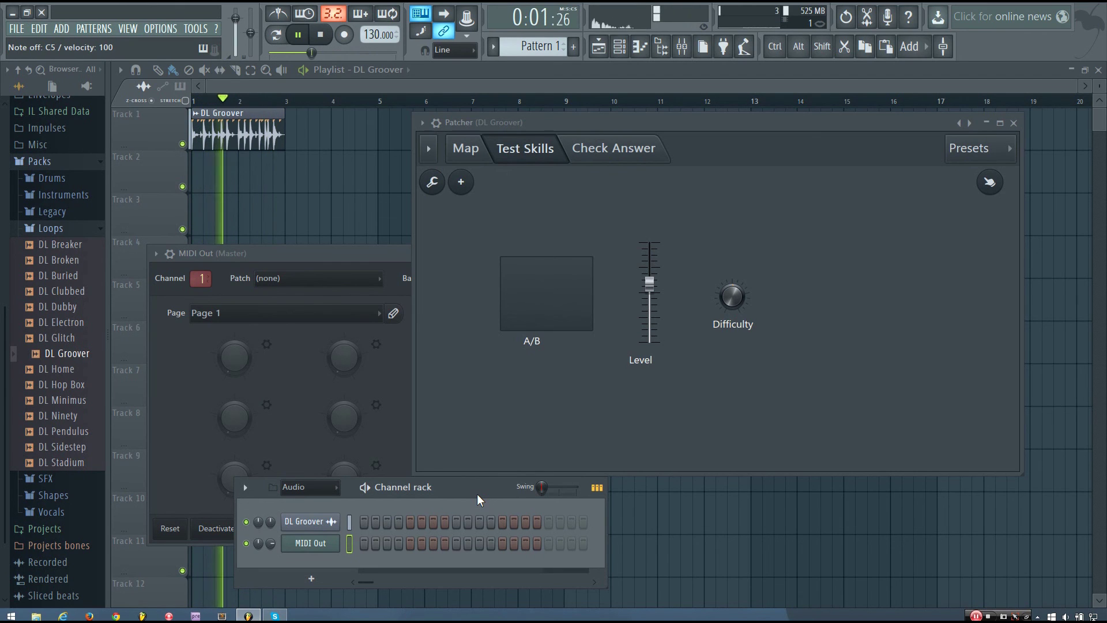
key(space)
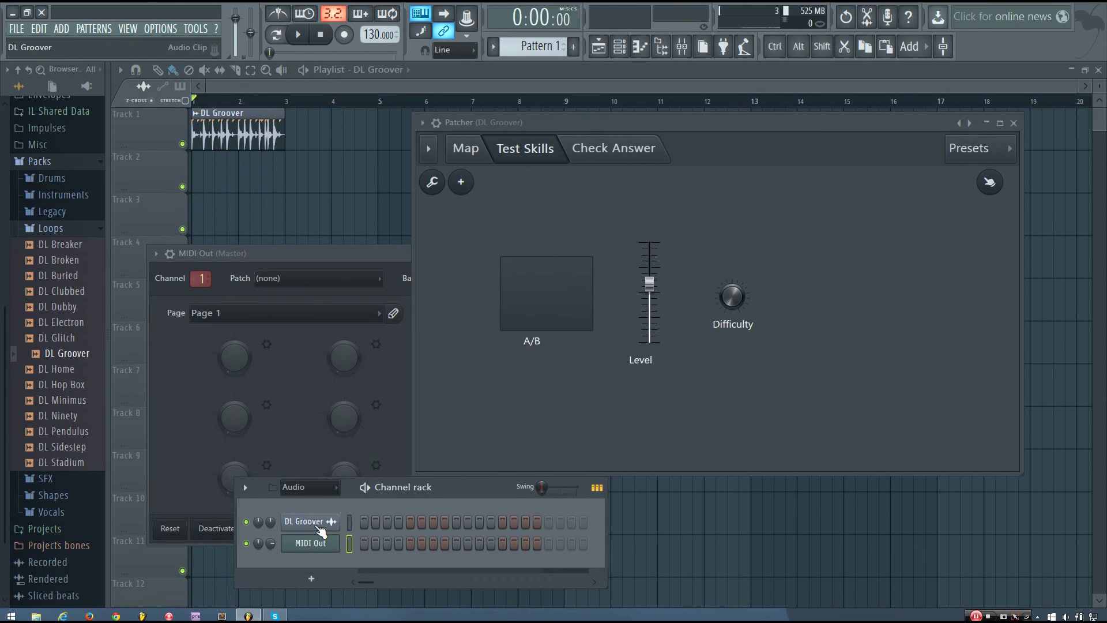
key(space)
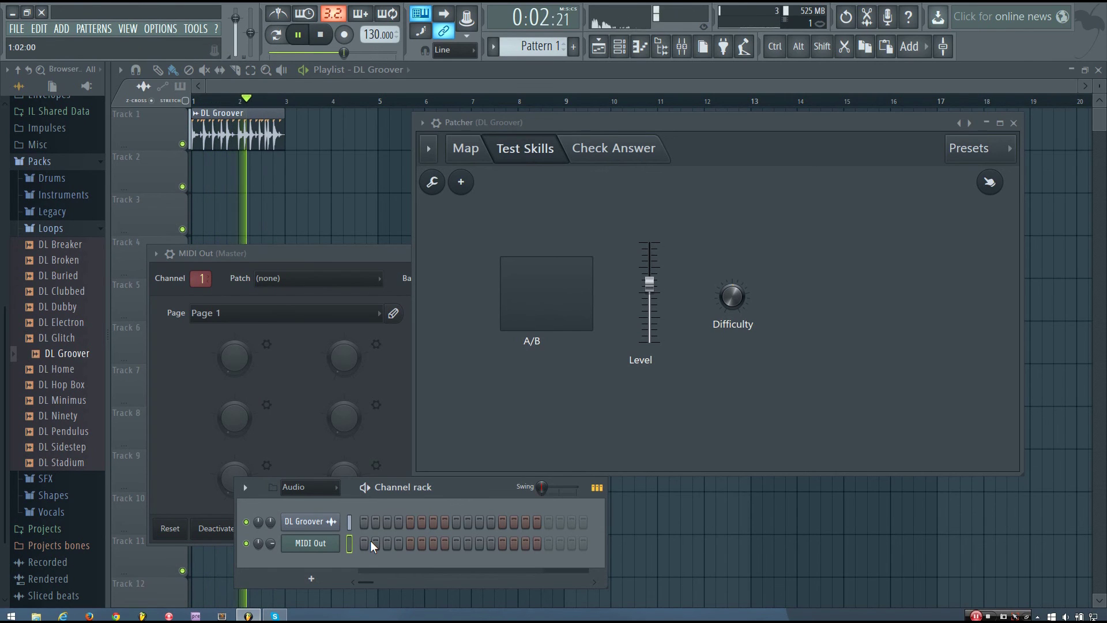
key(space)
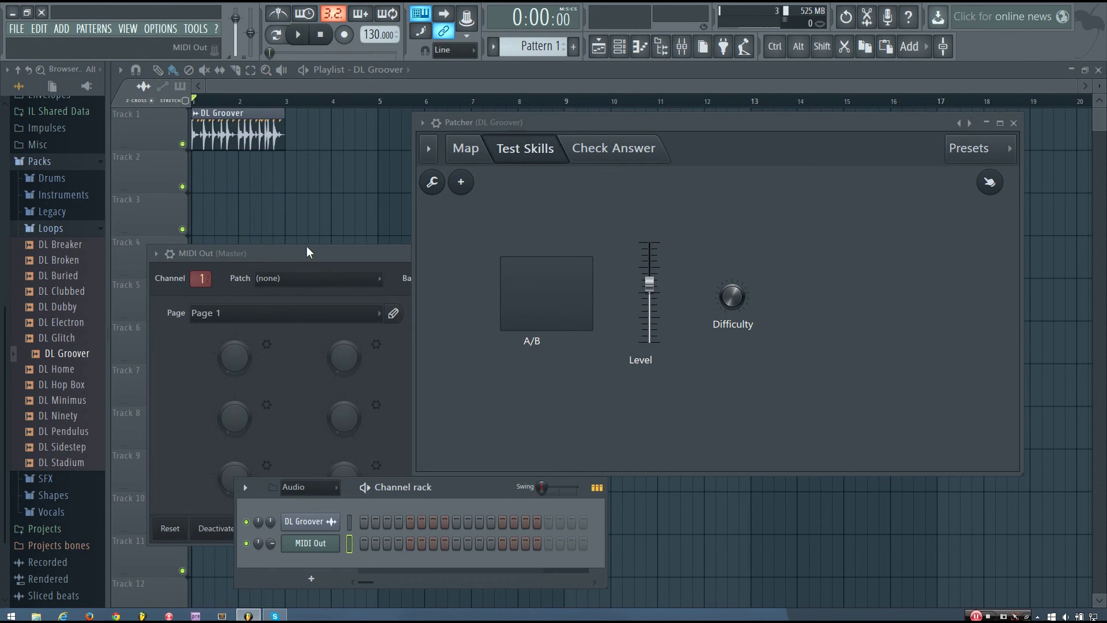
- Close MIDI Out, show Patcher's Map page, and open then close the Resetter editor
drag(310, 257, 368, 235)
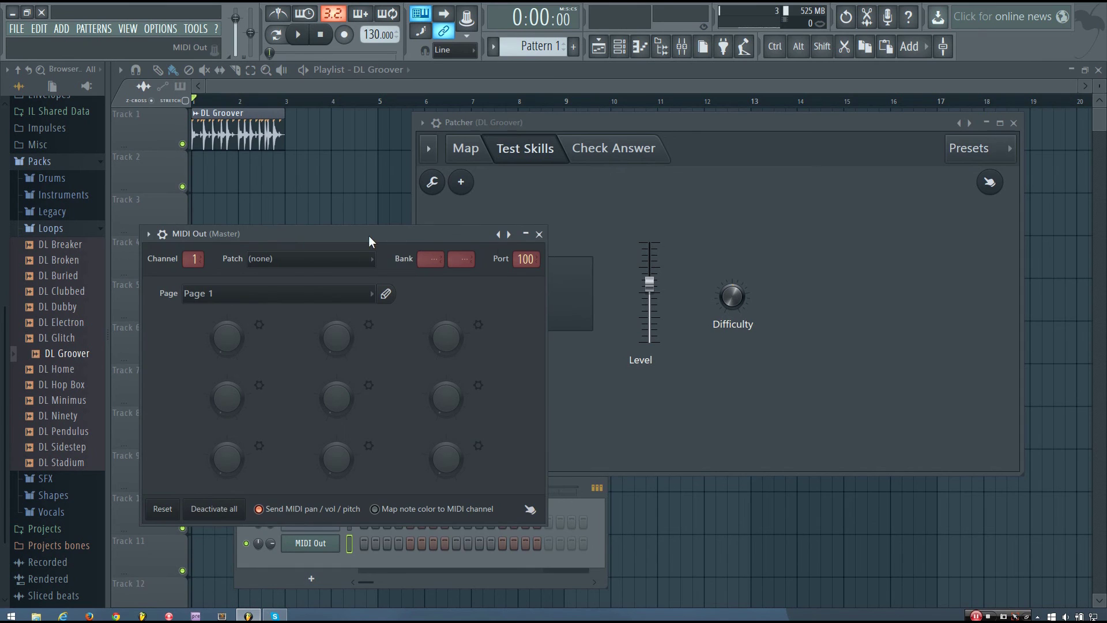
click(539, 234)
click(479, 157)
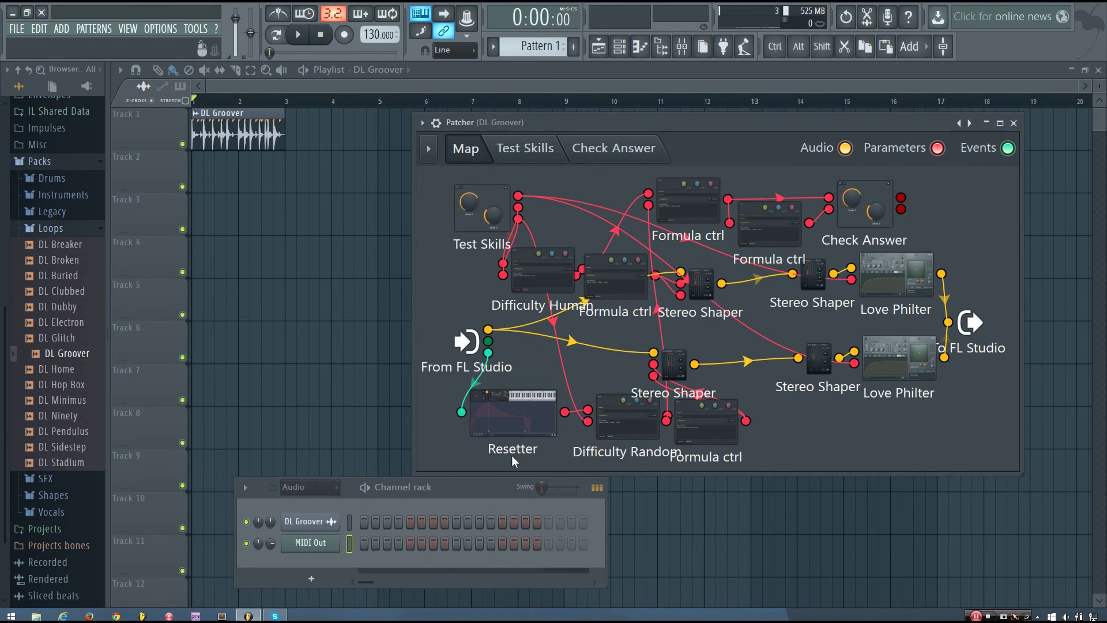
click(506, 416)
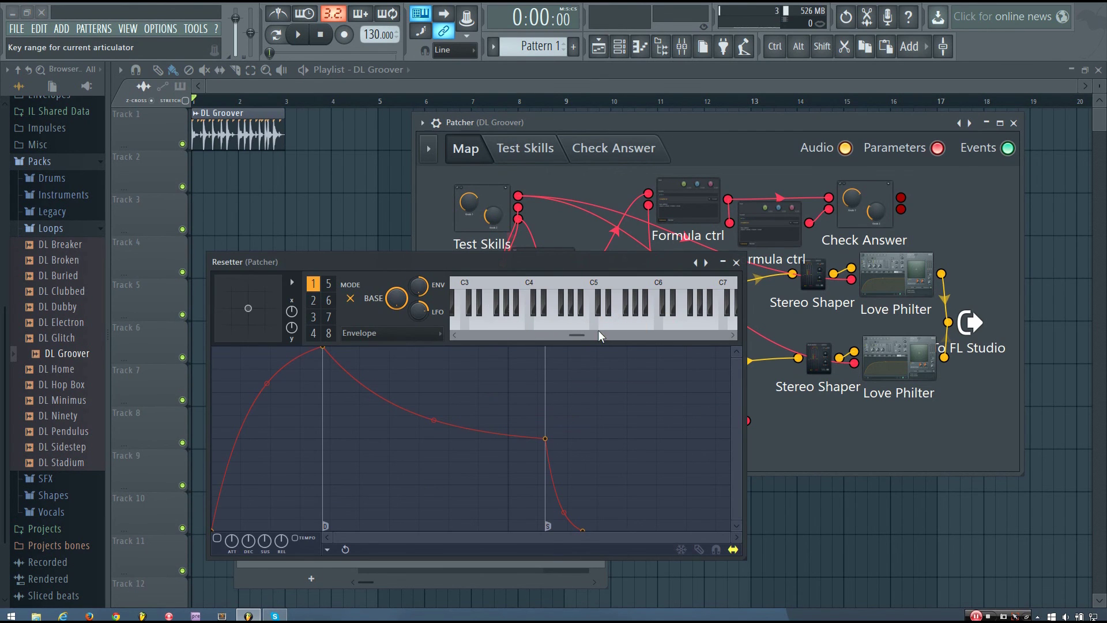
click(735, 263)
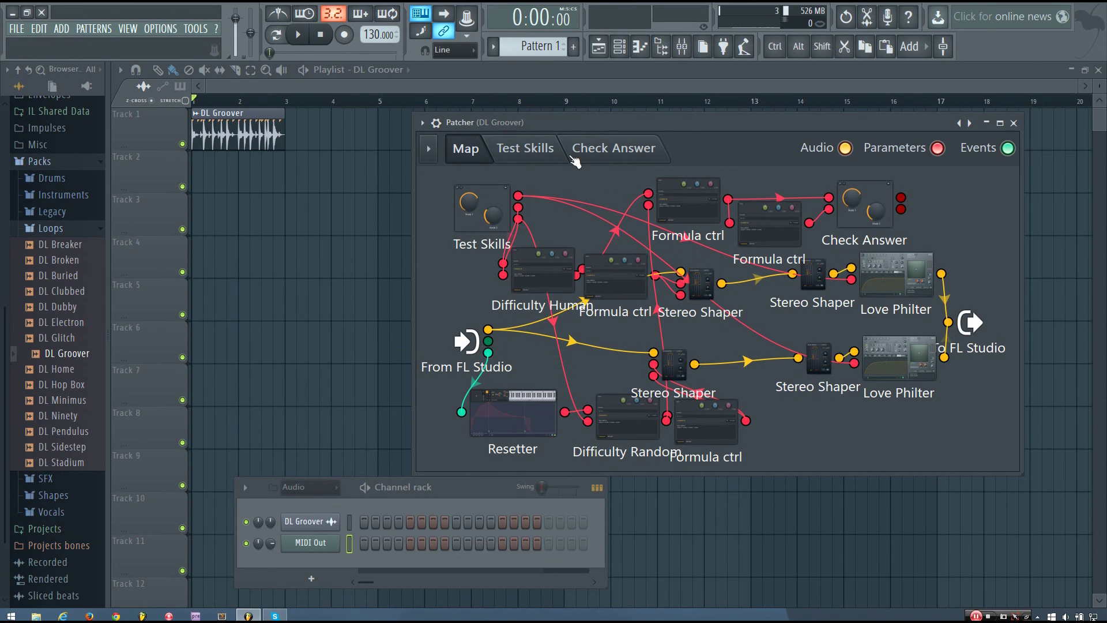
- Return Patcher to Test Skills, nudge the Channel rack left, and open and close MIDI Out
click(531, 152)
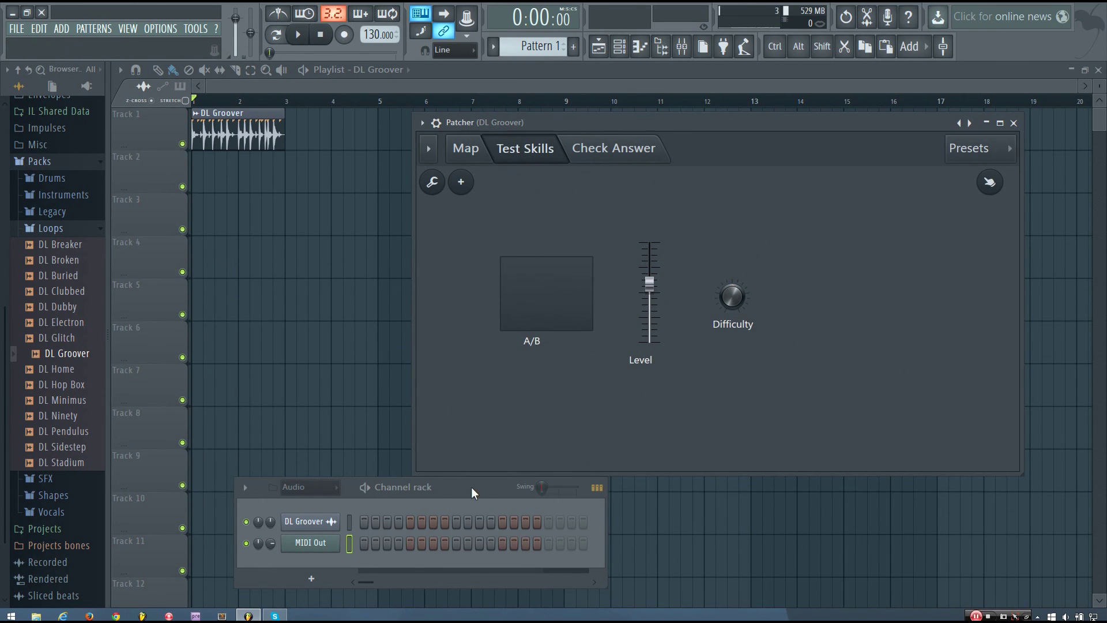
drag(476, 489, 466, 489)
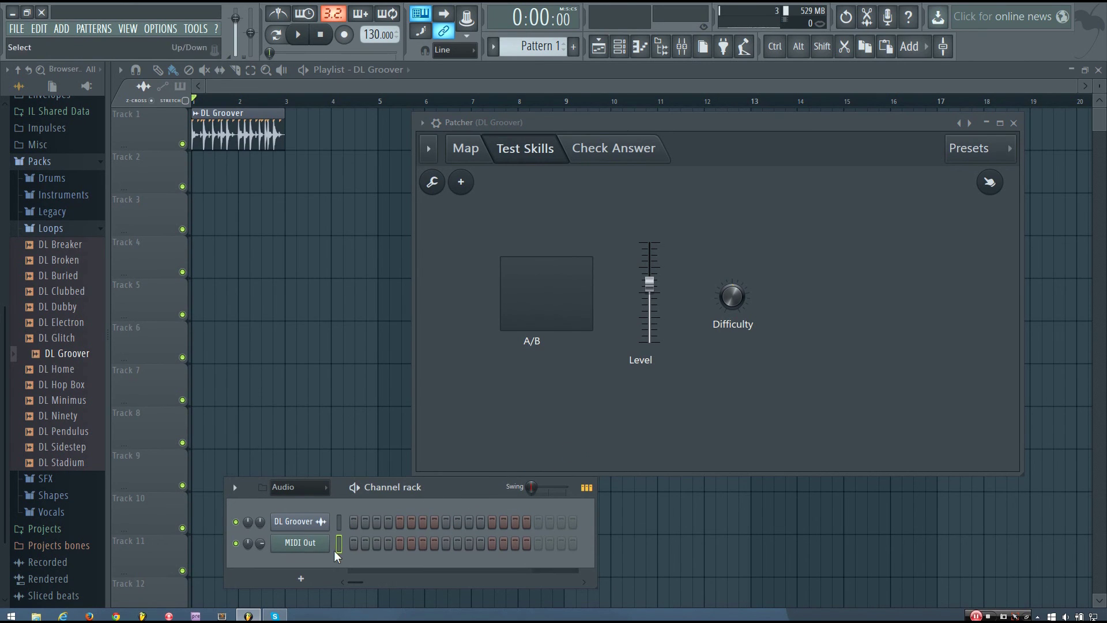
drag(439, 499, 437, 499)
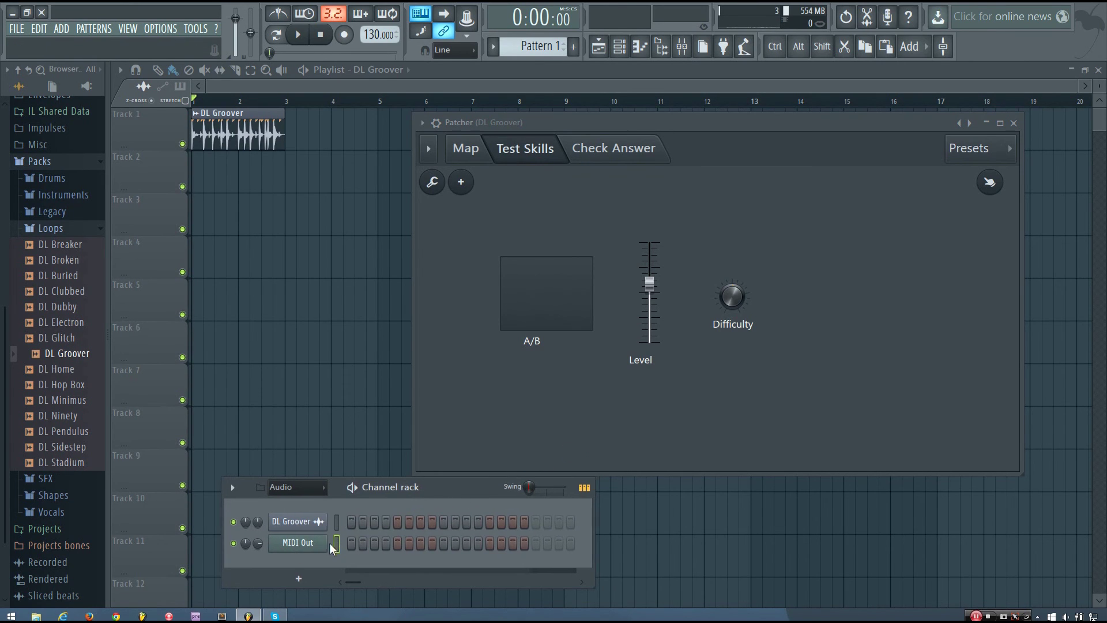
click(297, 542)
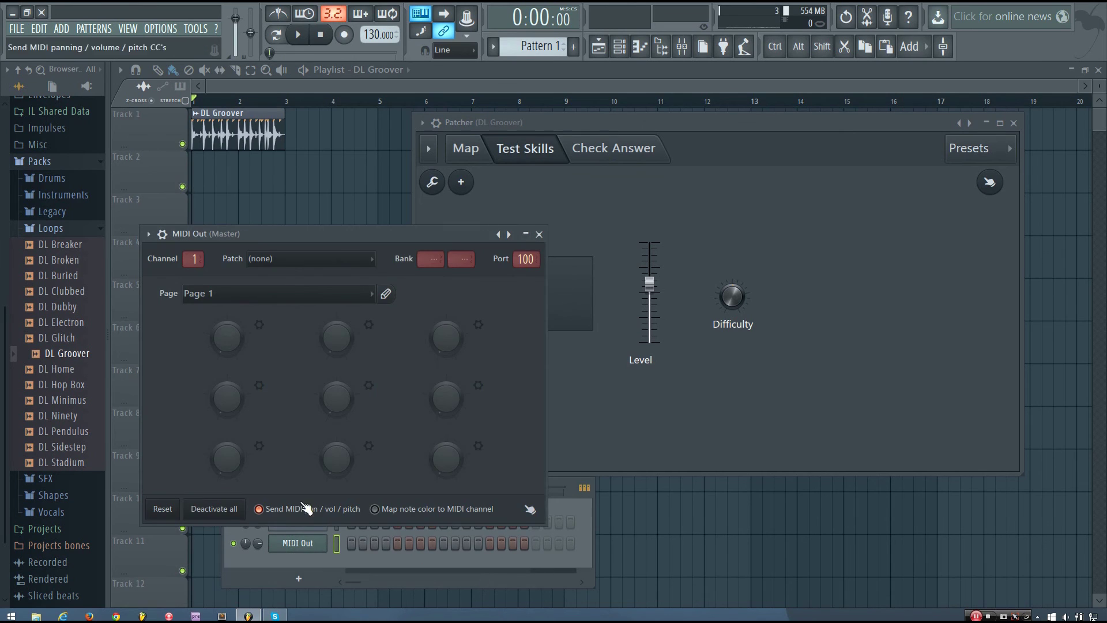
click(539, 234)
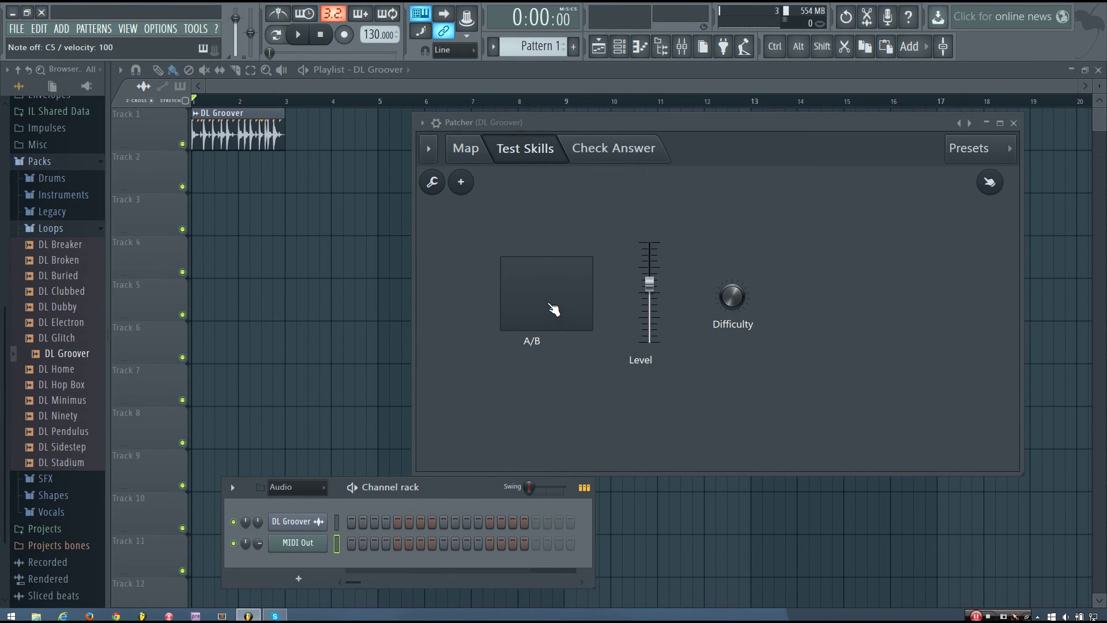
key(space)
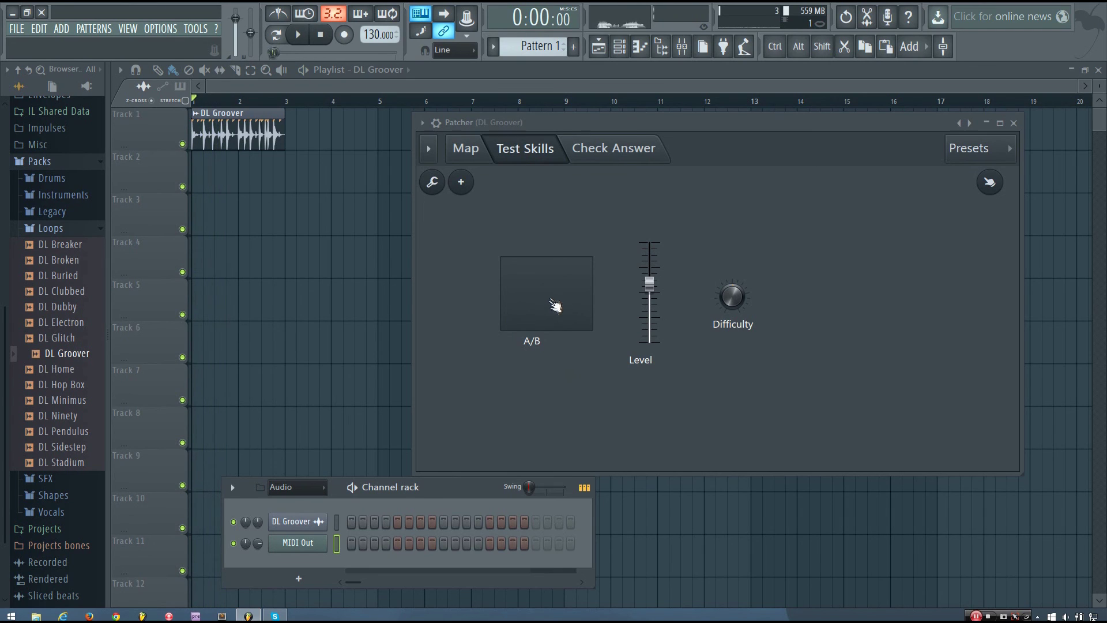
- Compare A and B during playback while lowering, then raising the Level fader
click(555, 306)
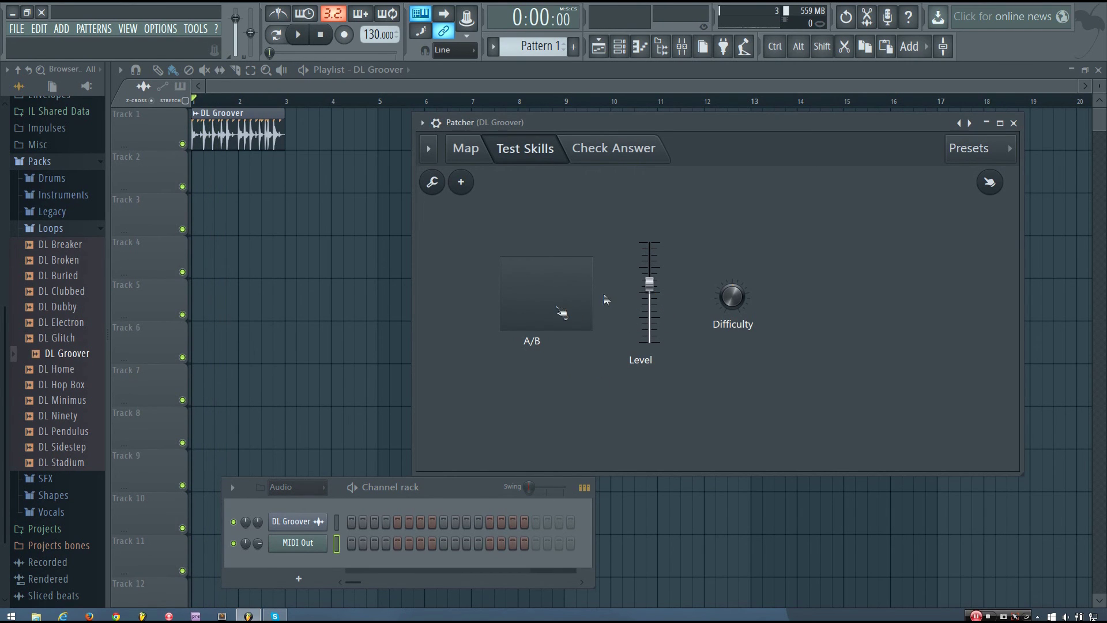
drag(649, 283, 650, 319)
key(space)
key(space)
key(space)
mouse_move(650, 319)
mouse_down()
mouse_move(650, 260)
mouse_move(650, 319)
mouse_up()
key(space)
key(space)
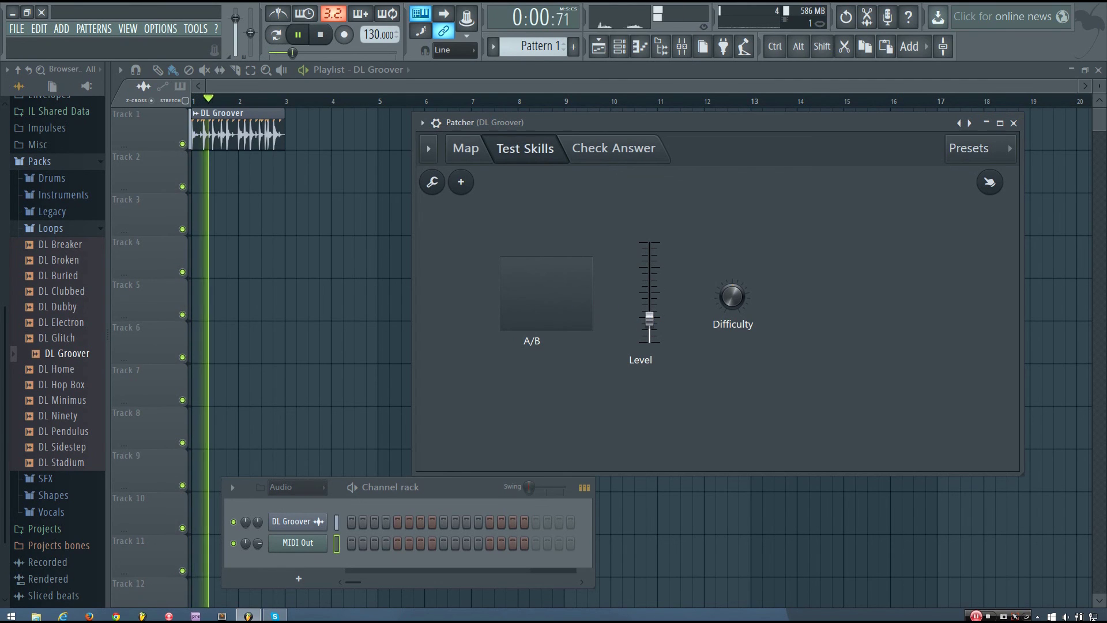
drag(650, 319, 650, 256)
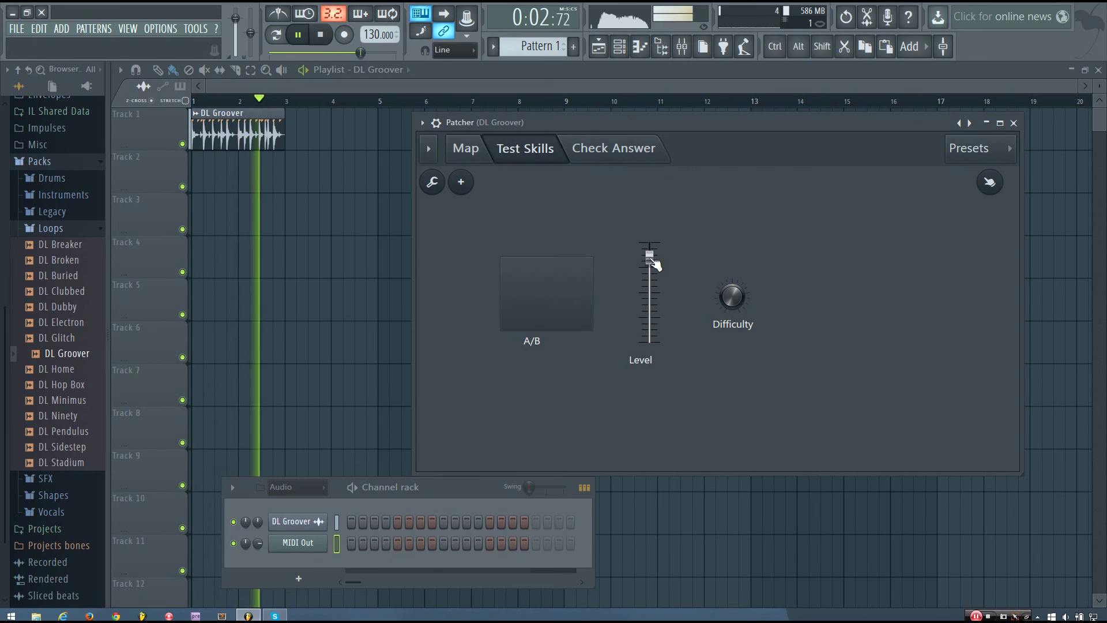
click(559, 291)
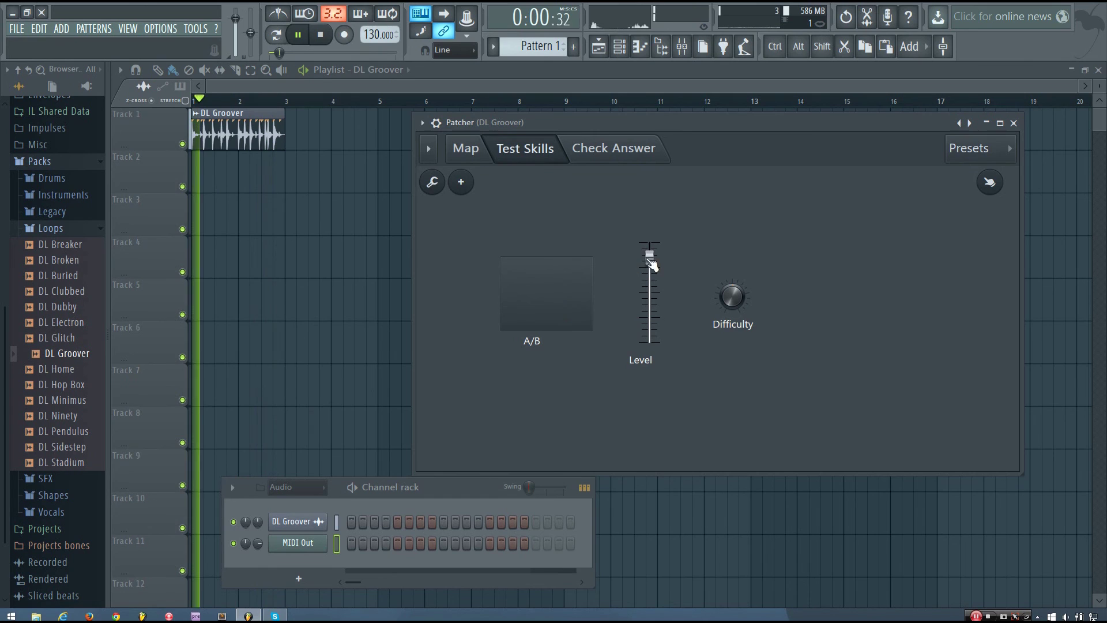
click(562, 294)
key(space)
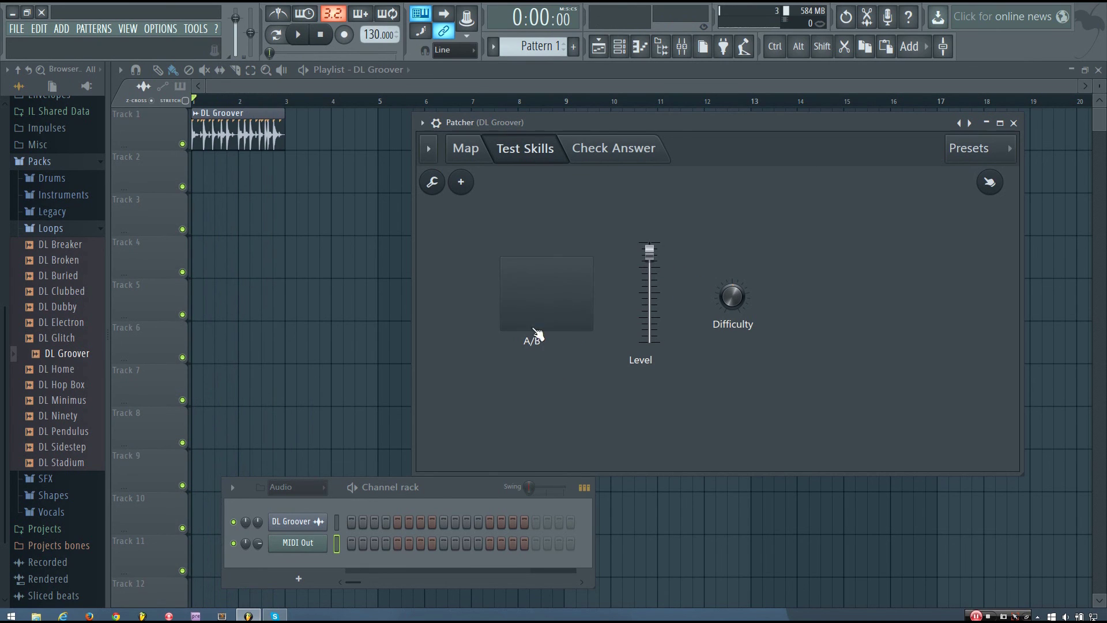
- Fine-tune the Level slightly higher with more A/B comparisons, then stop and check the answer
click(546, 307)
key(space)
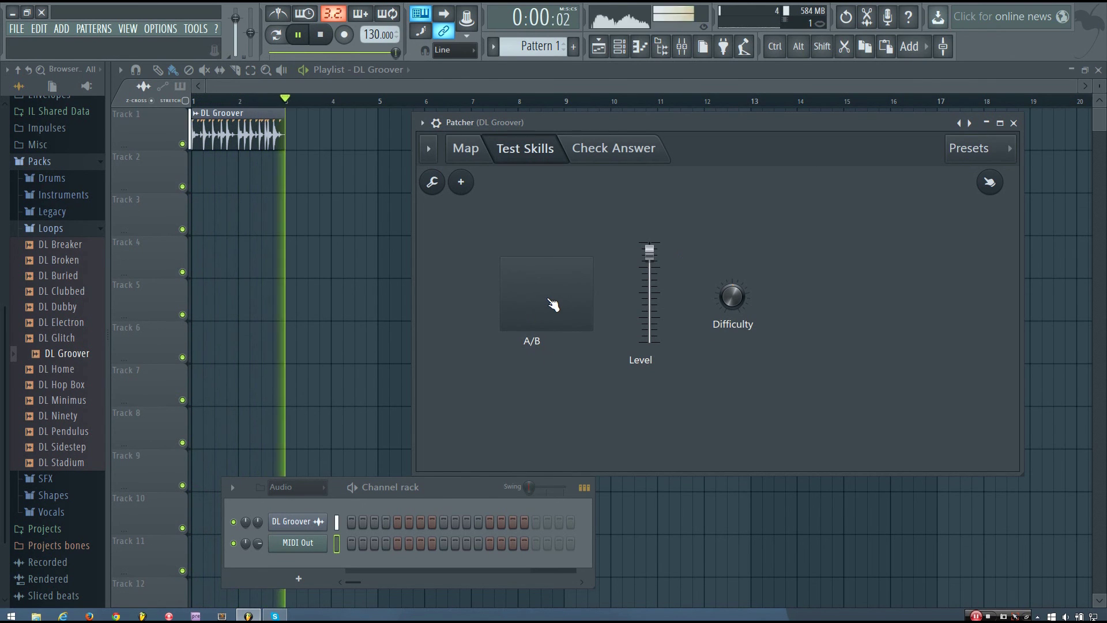
click(552, 304)
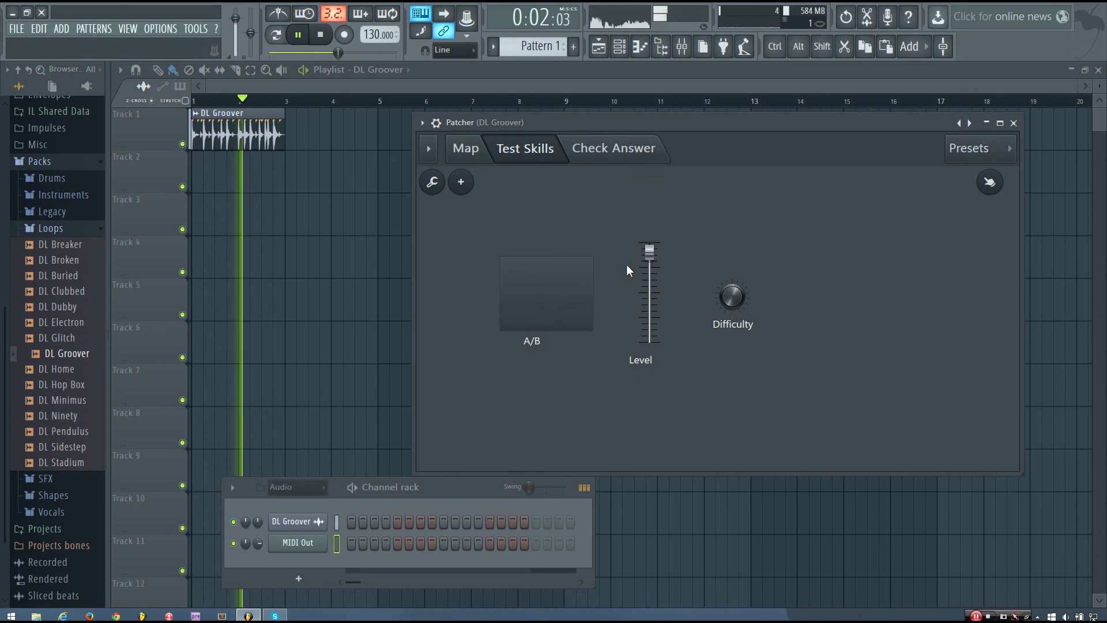
click(552, 299)
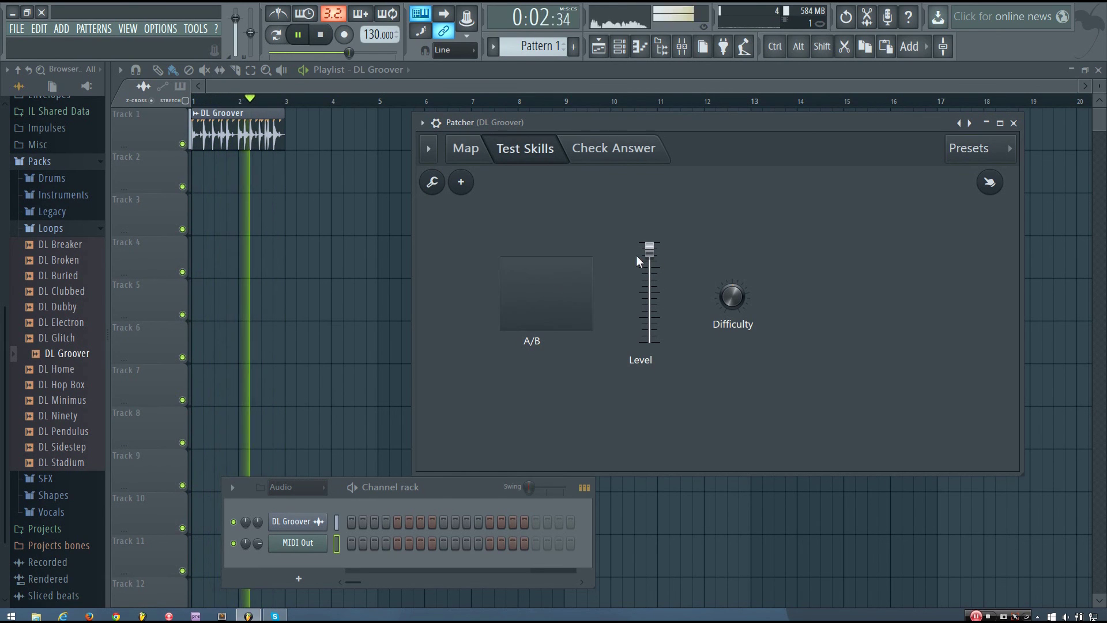
drag(649, 249, 649, 241)
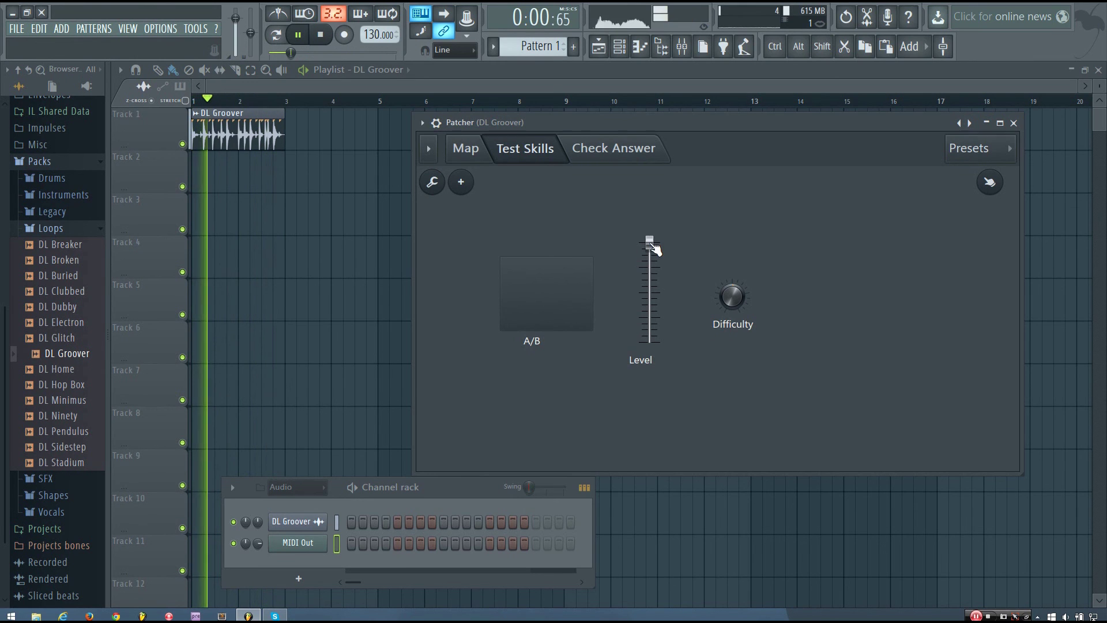
click(568, 290)
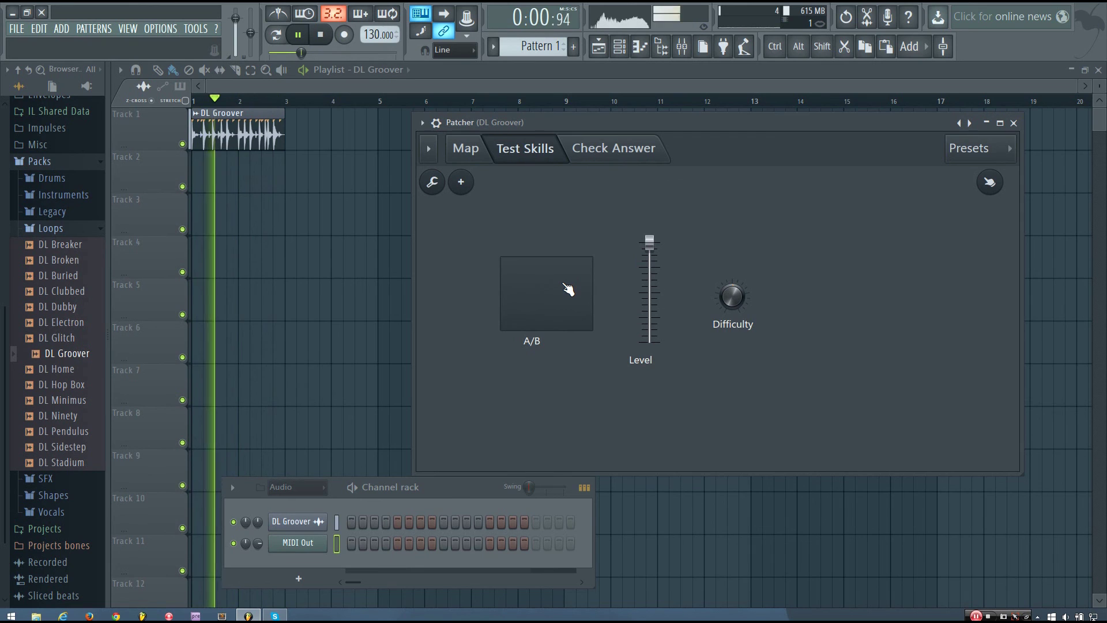
key(space)
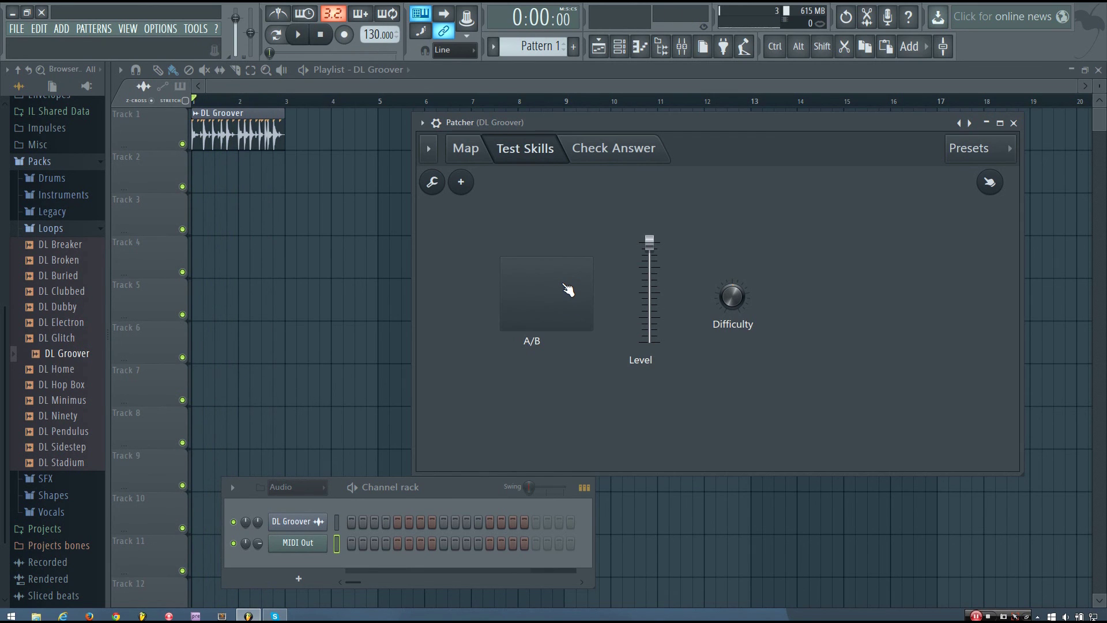
click(631, 164)
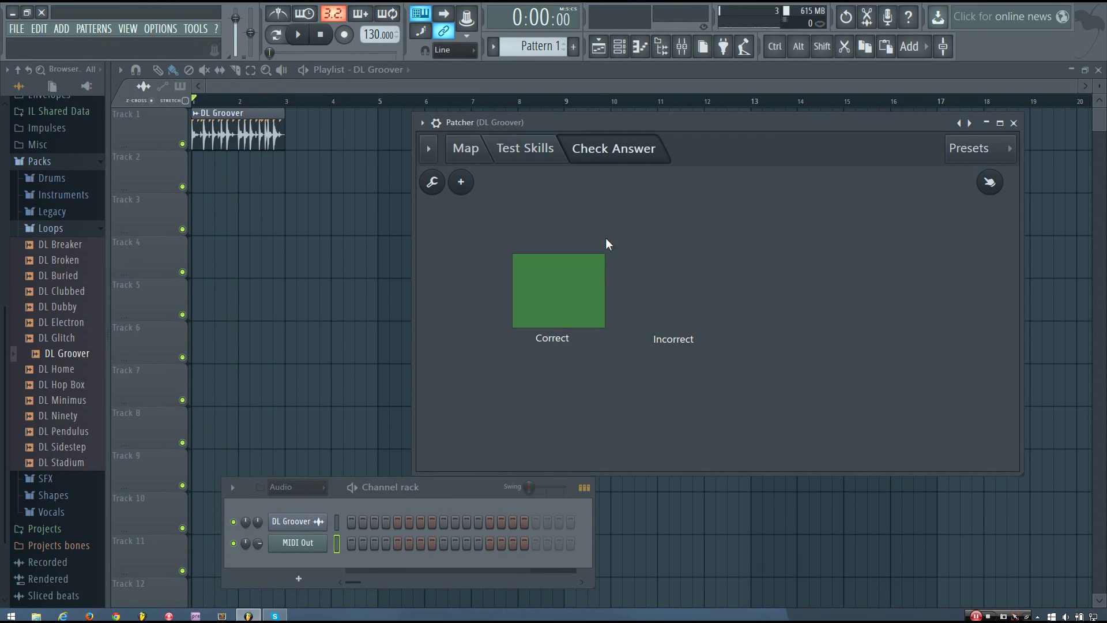
- Try a lower Level guess, see it marked Incorrect, and return to Test Skills
click(534, 157)
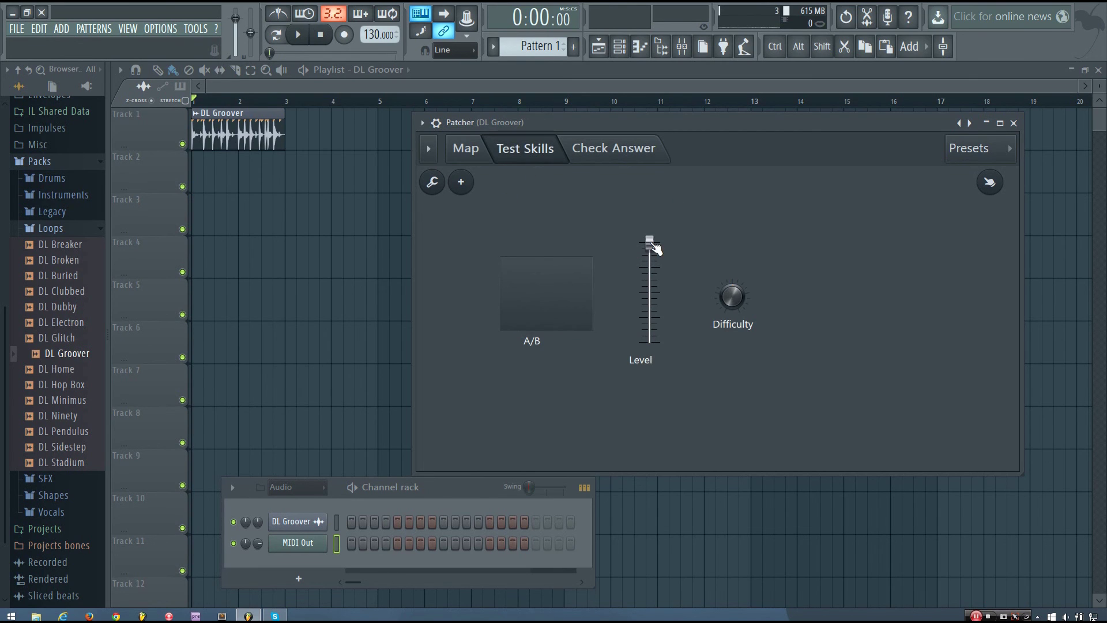
drag(648, 245, 648, 270)
click(634, 157)
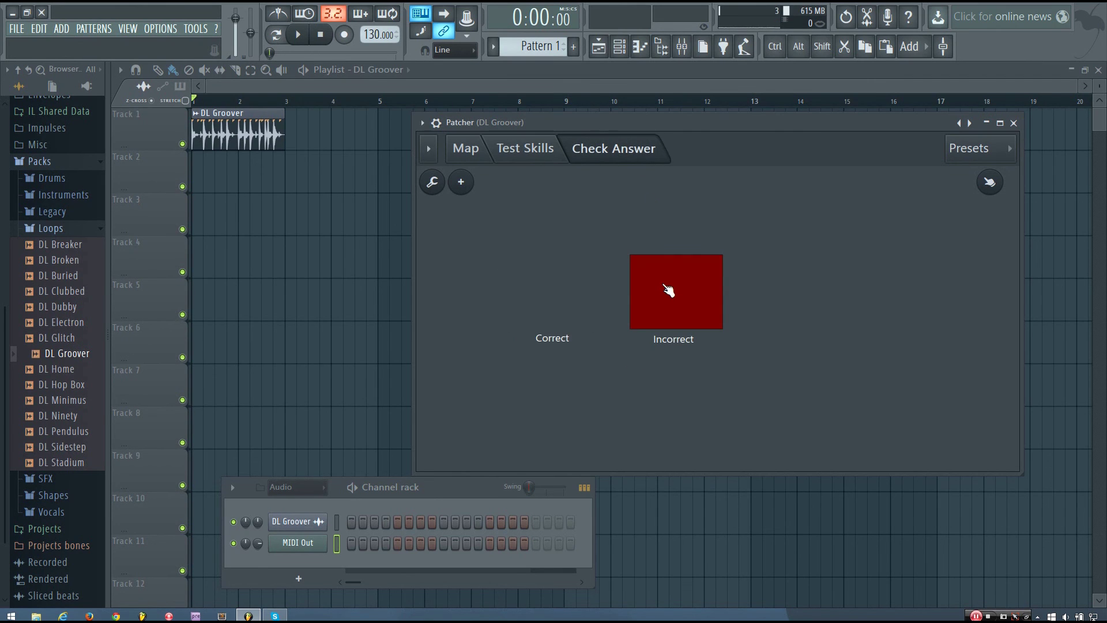
click(555, 161)
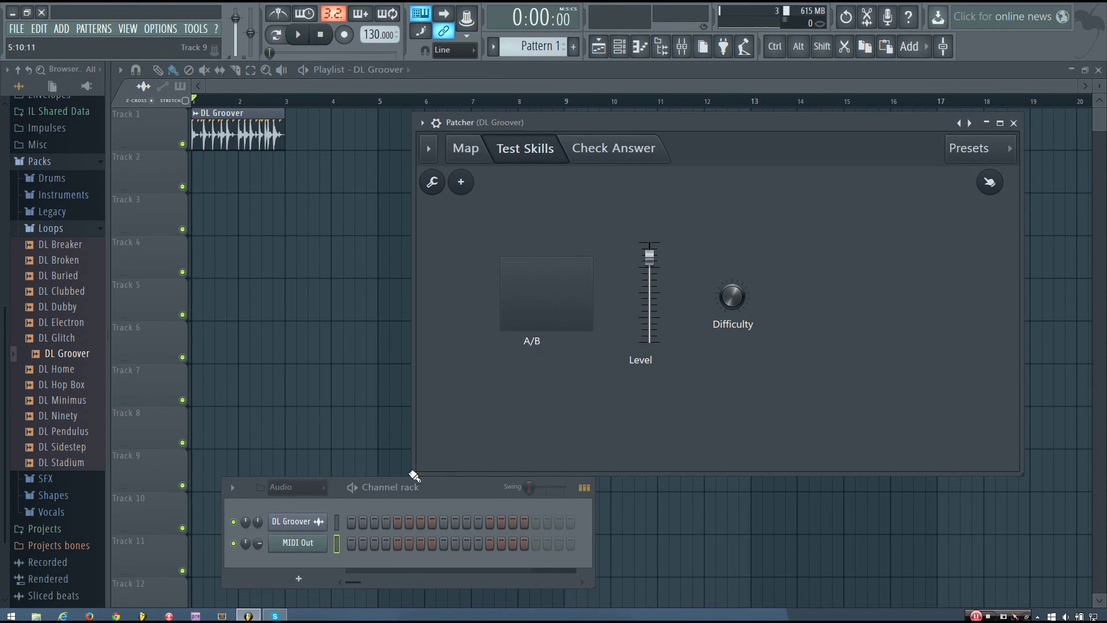
drag(458, 488, 441, 476)
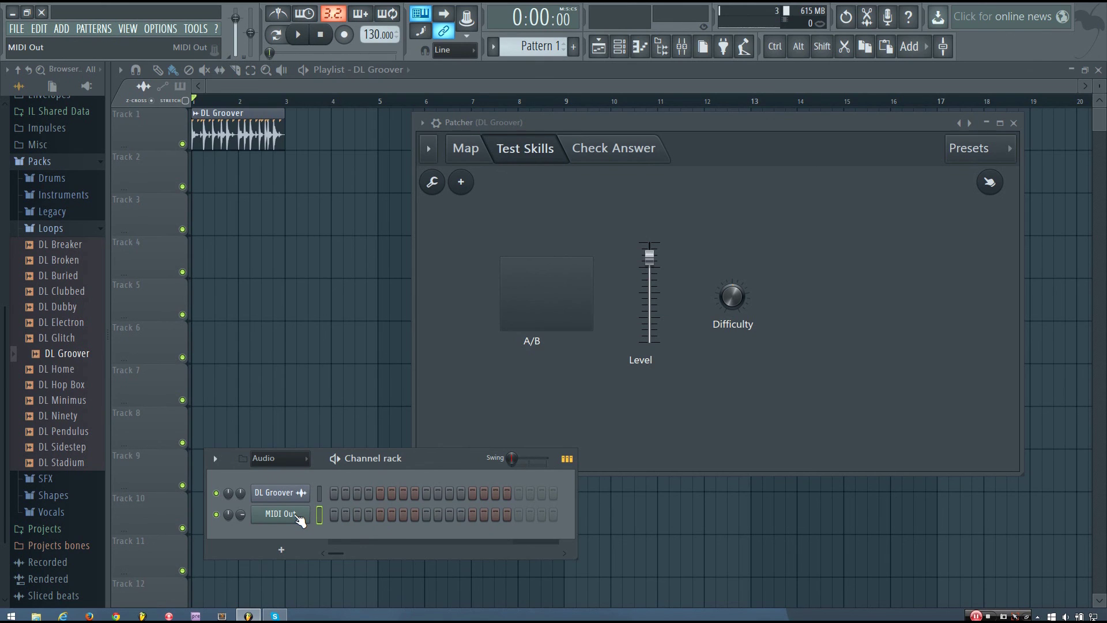
- Pull the Level down during playback, check the answer, then return to the test and replay the loop
click(593, 330)
key(space)
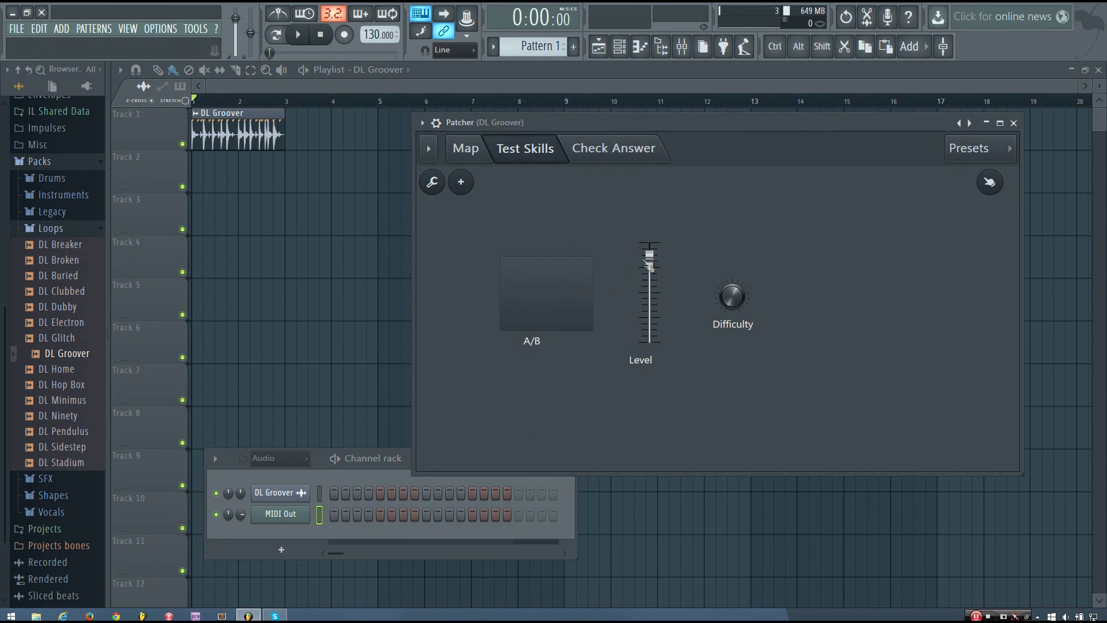
drag(649, 256, 650, 273)
key(space)
click(627, 154)
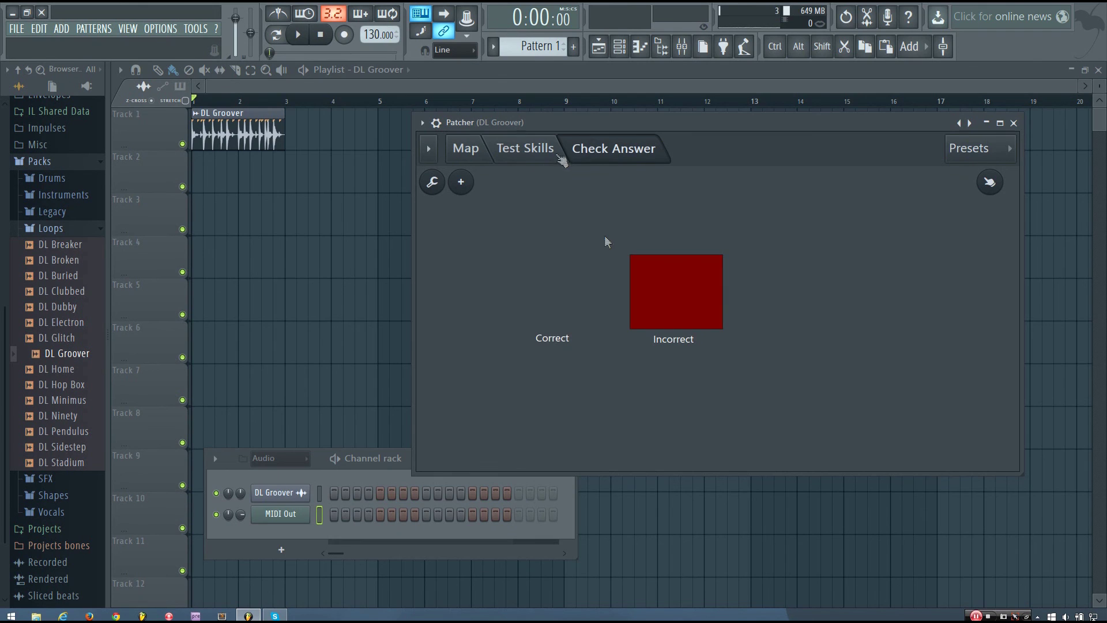
click(517, 157)
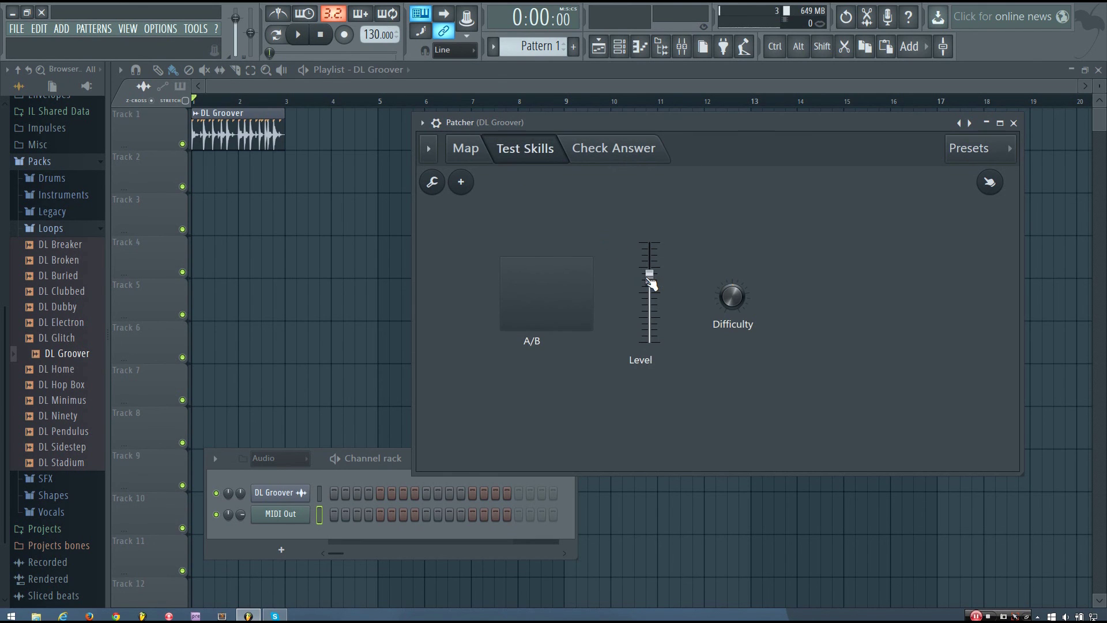
key(space)
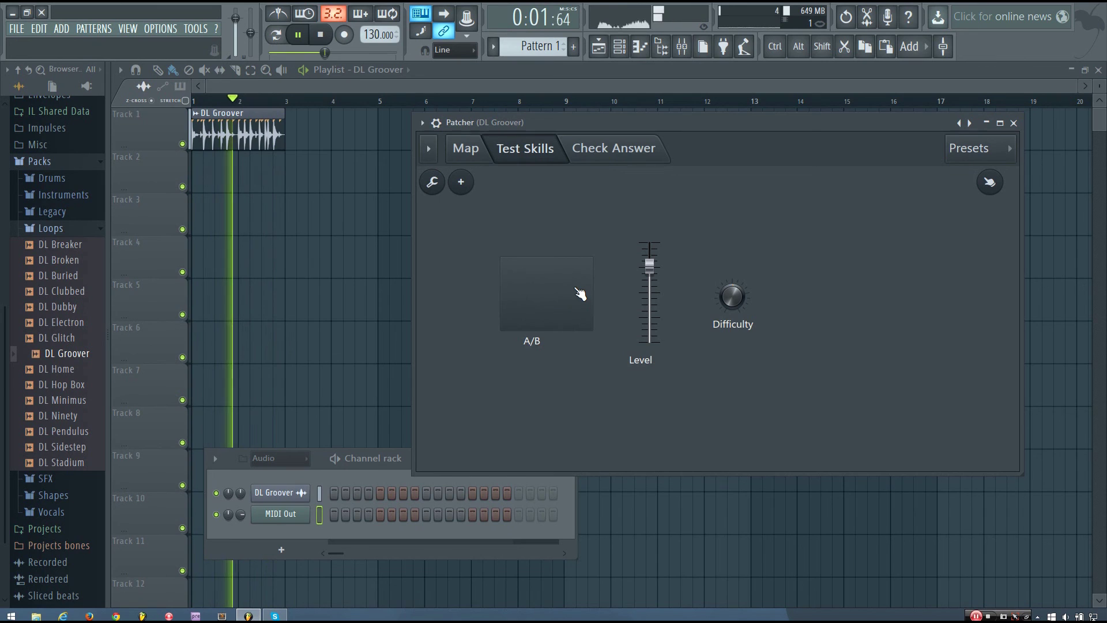
key(space)
- Alternate between Check Answer and Test Skills three times to confirm the Level guess shows Correct
click(622, 162)
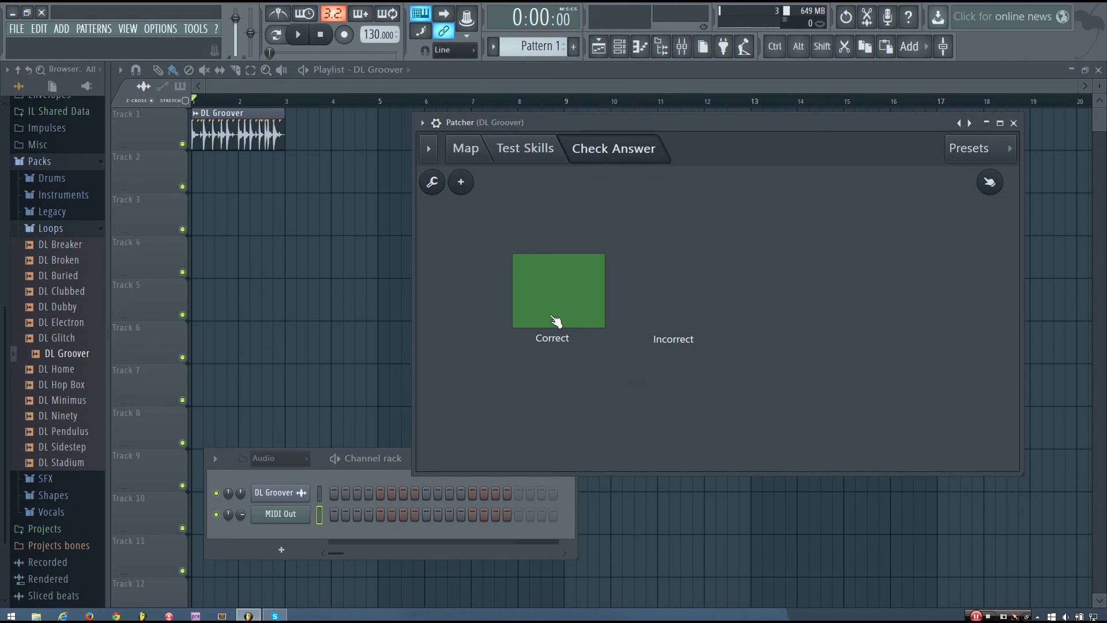
click(542, 159)
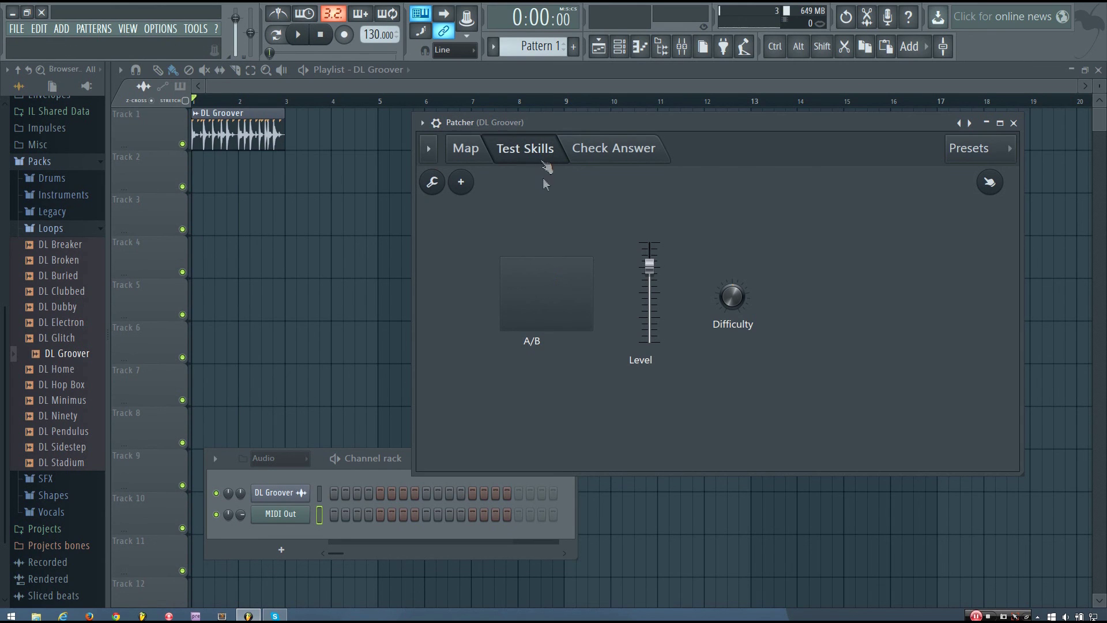
click(640, 148)
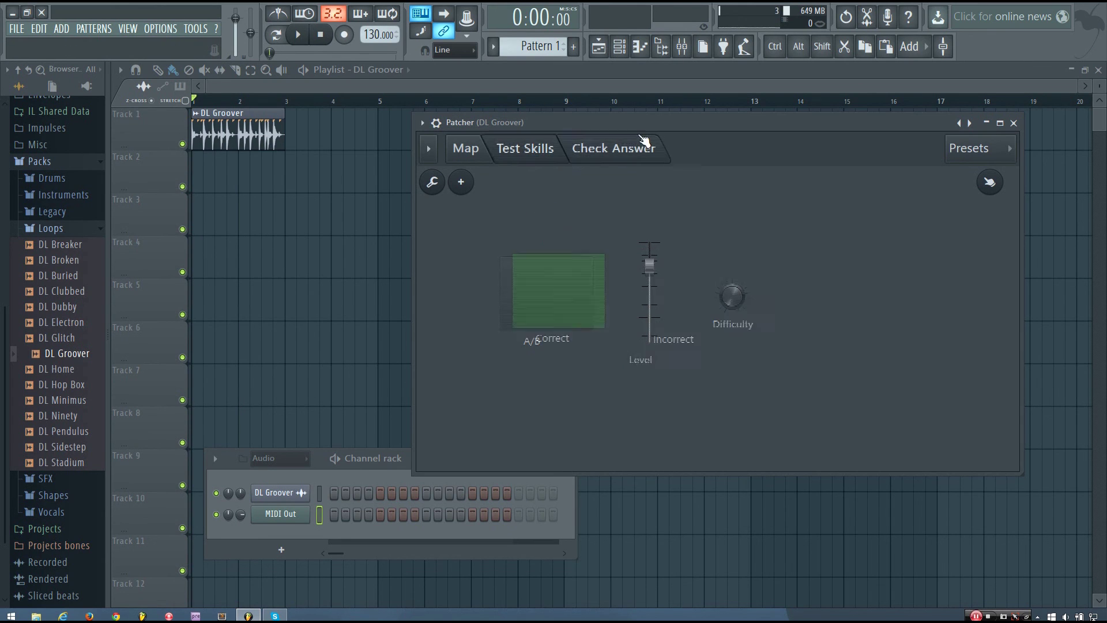
click(537, 149)
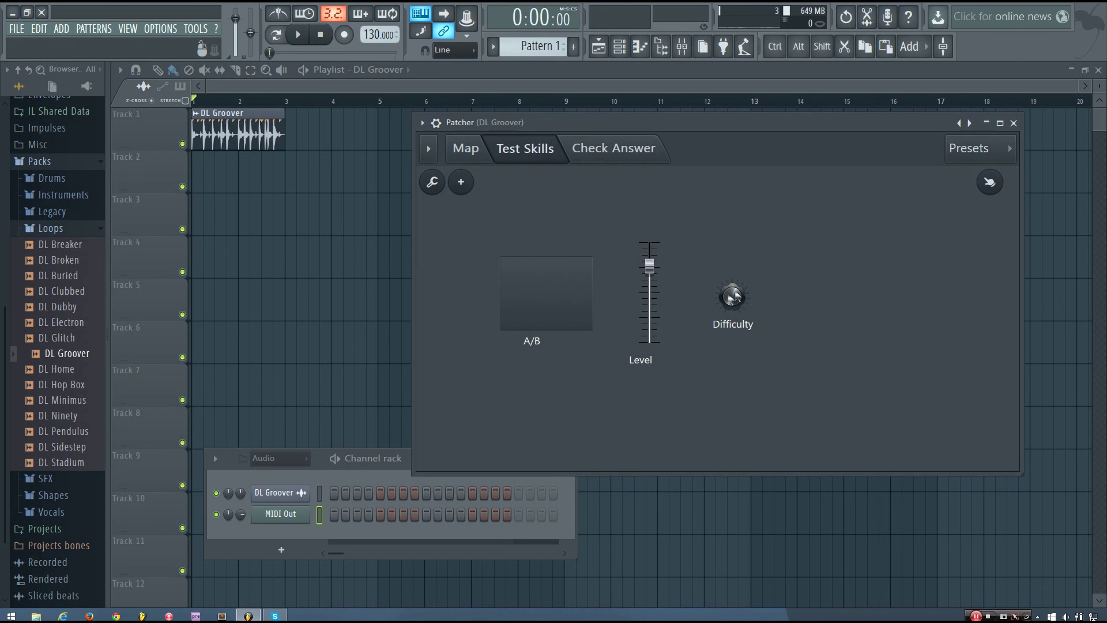
click(609, 154)
click(526, 154)
- Play and stop the drum loop three times while adjusting the Patcher Level fader, then touch the Difficulty knob
drag(652, 267, 650, 289)
key(space)
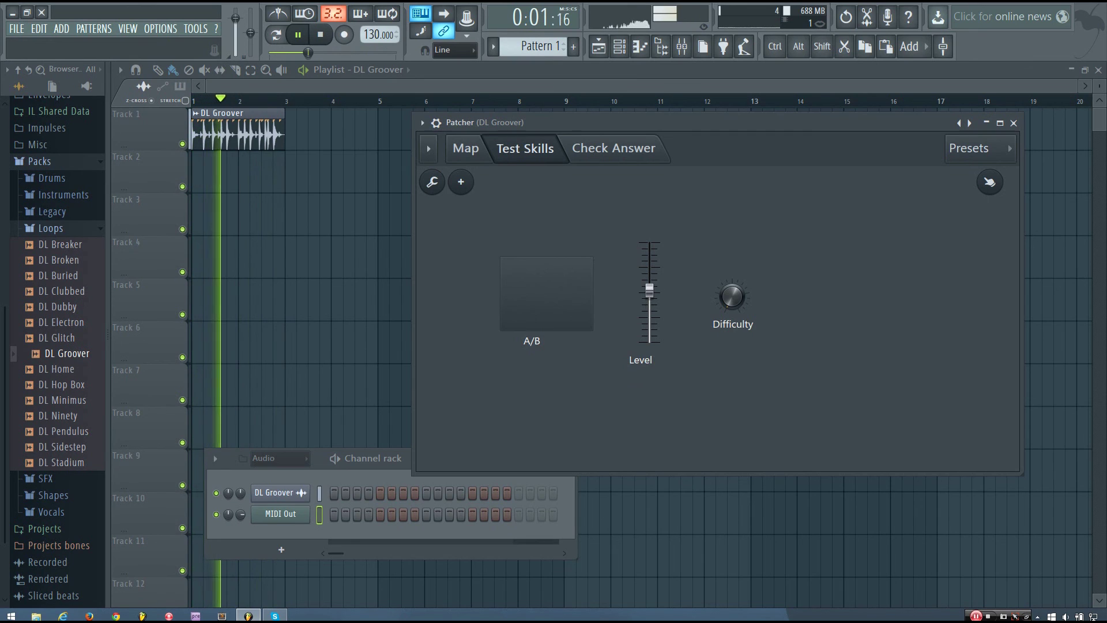
key(space)
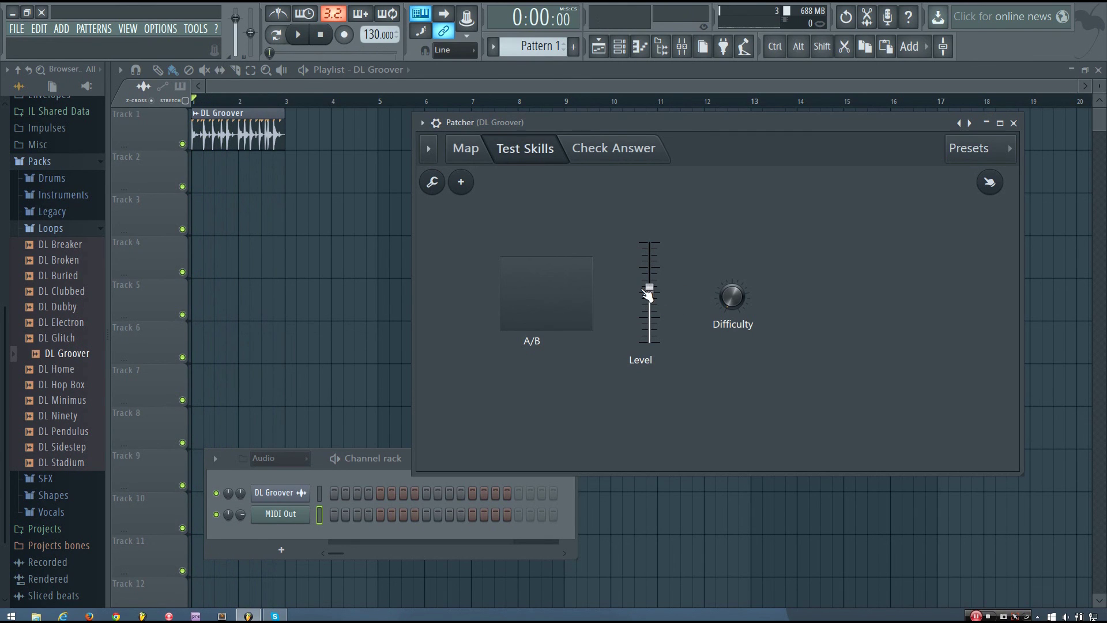
mouse_move(650, 292)
mouse_down()
mouse_move(650, 308)
mouse_move(650, 282)
mouse_up()
key(space)
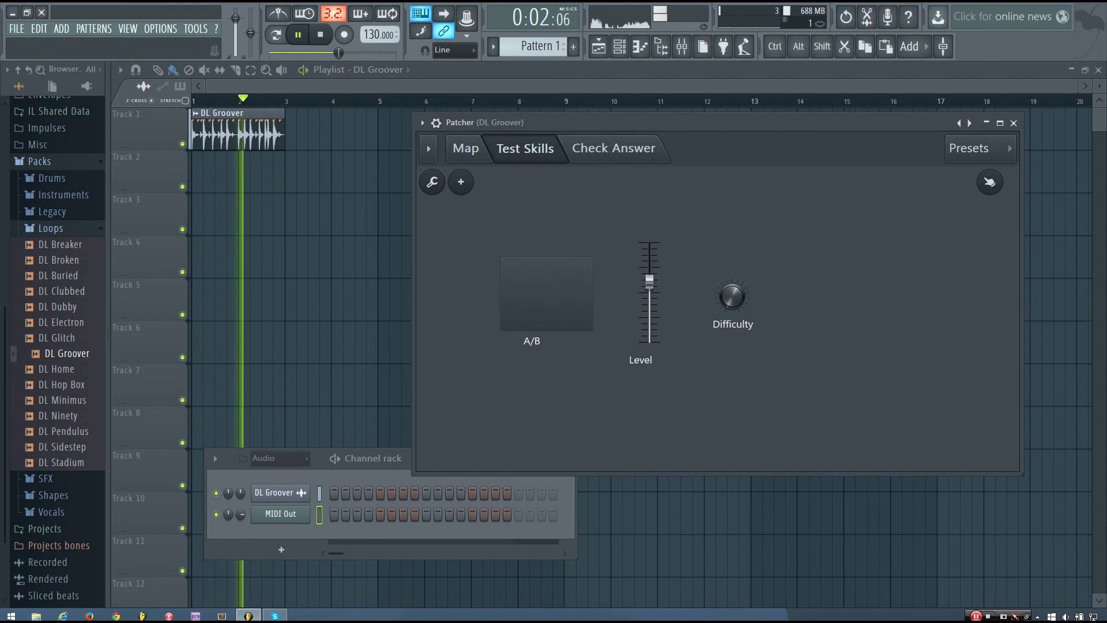
key(space)
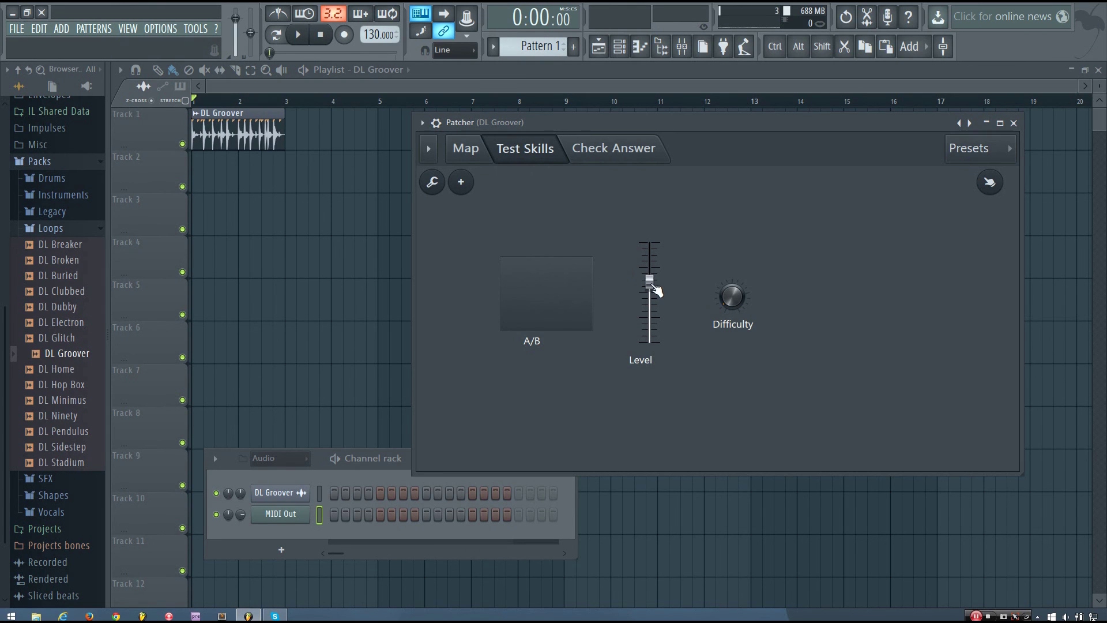
drag(656, 290, 654, 345)
key(space)
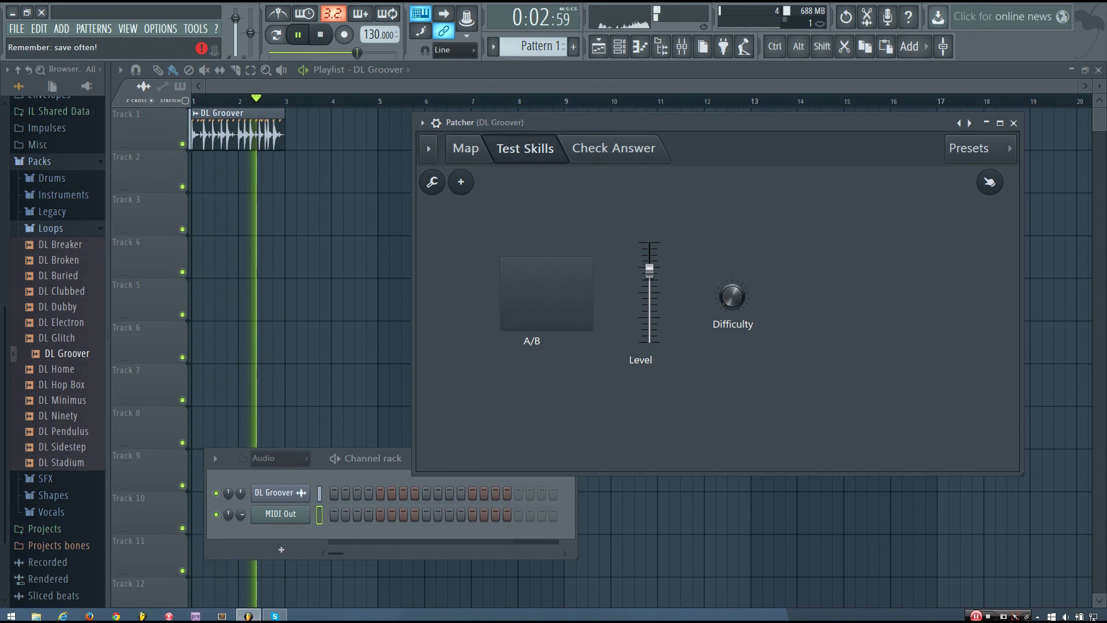
key(space)
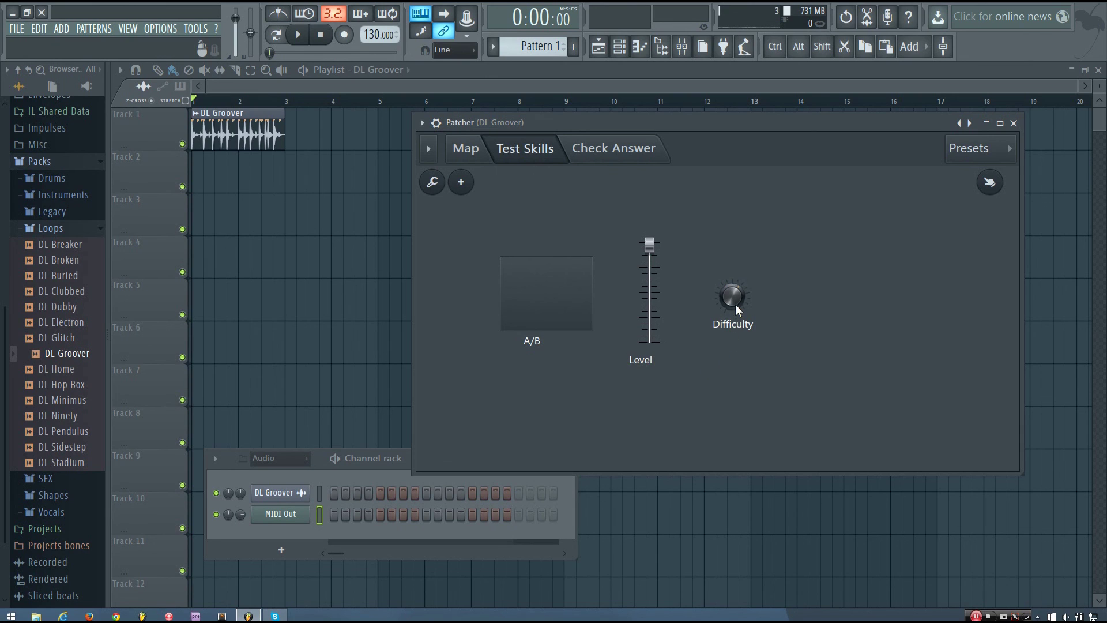
drag(732, 297, 732, 297)
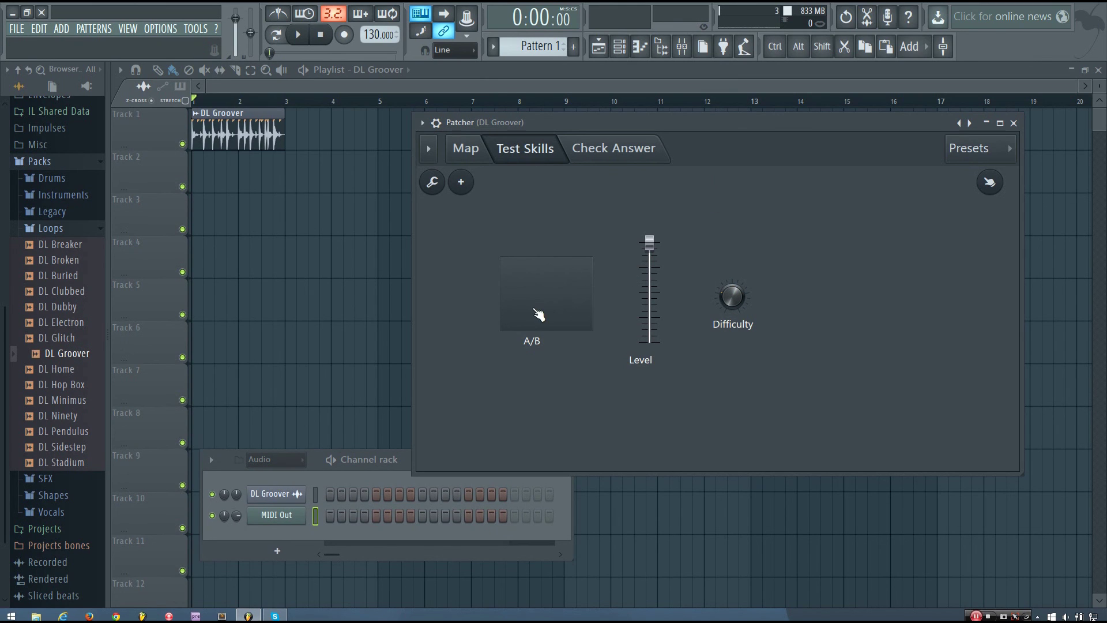
click(404, 472)
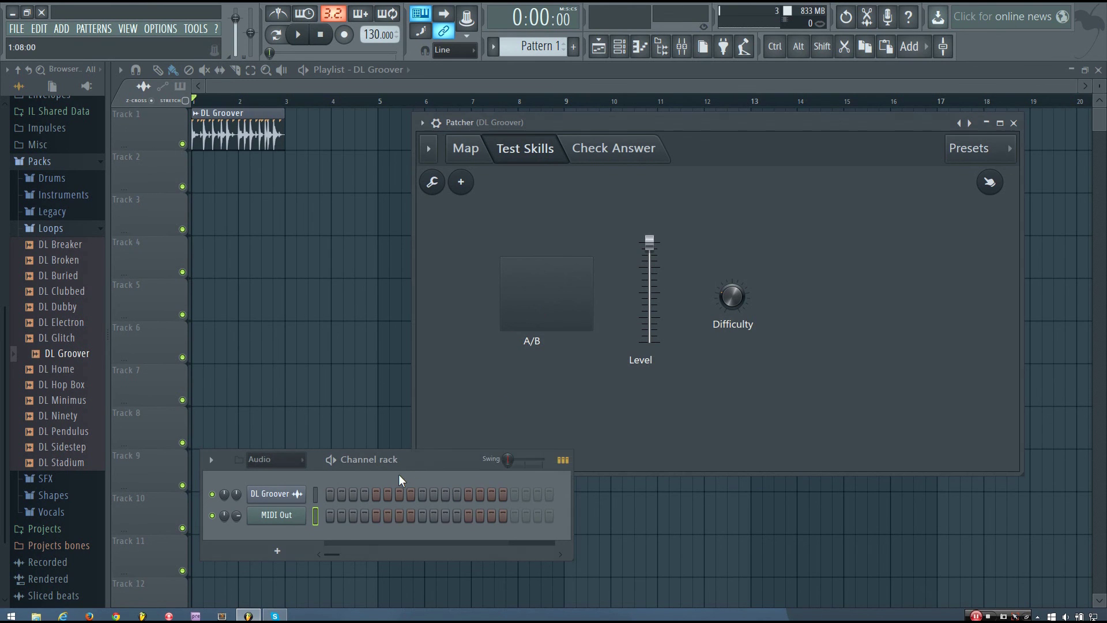
click(290, 530)
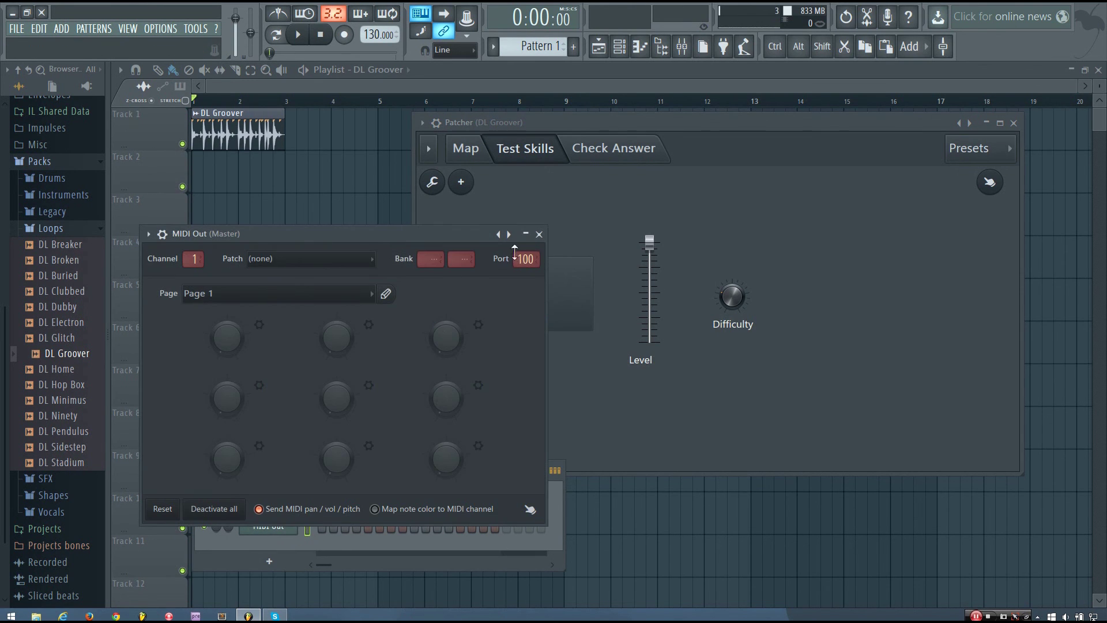
click(548, 233)
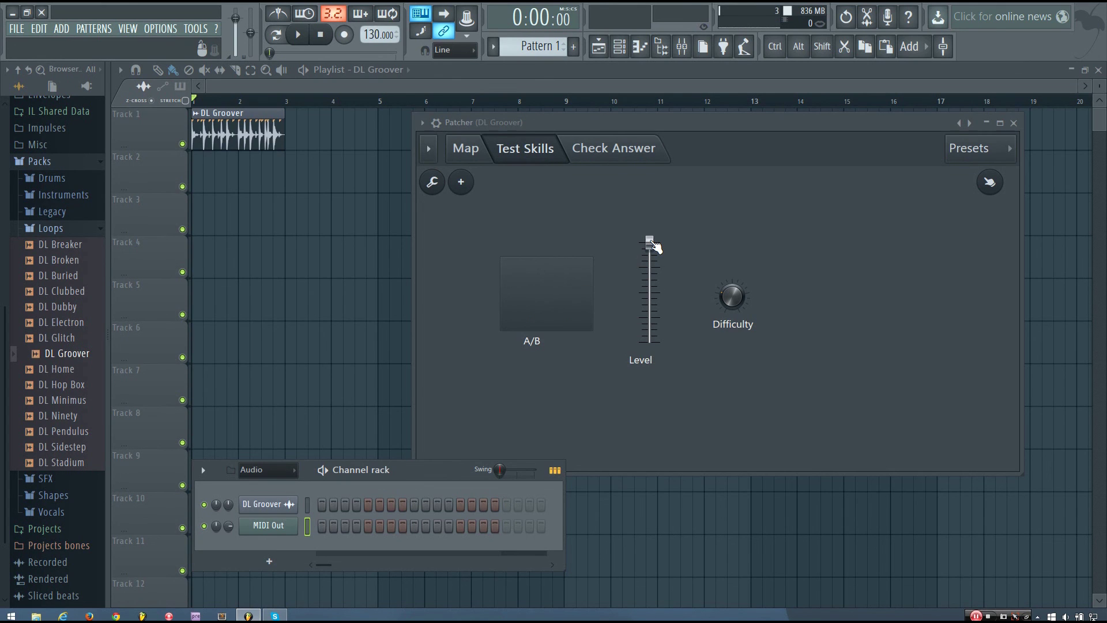
key(space)
- Lower the Patcher Level to about one-third while replaying and stopping the drum loop
drag(649, 241, 649, 271)
key(space)
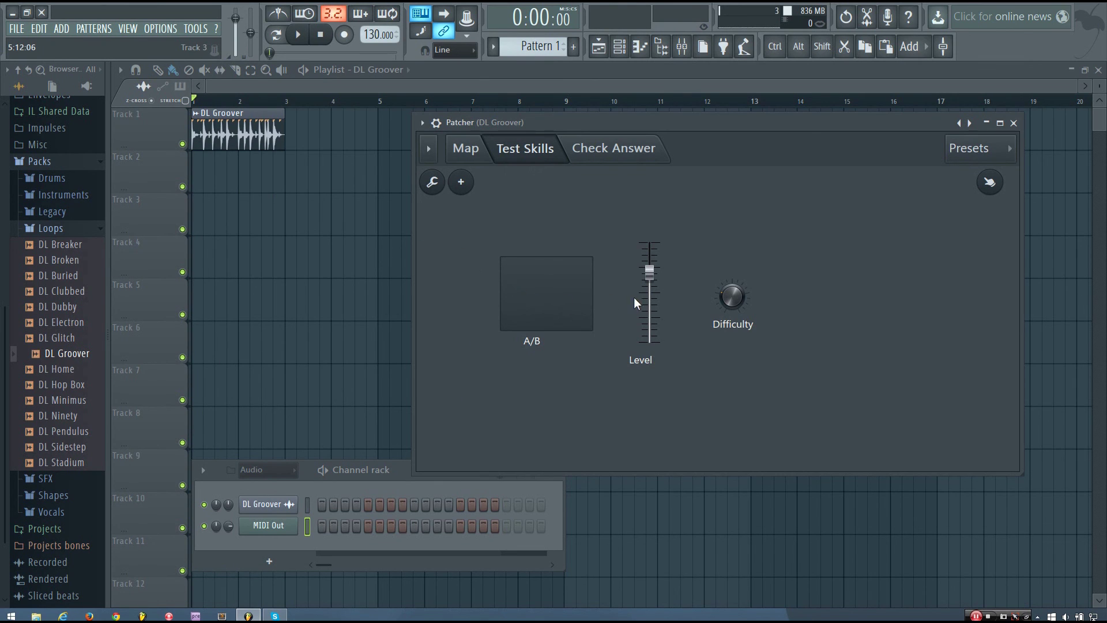
key(space)
drag(650, 271, 649, 277)
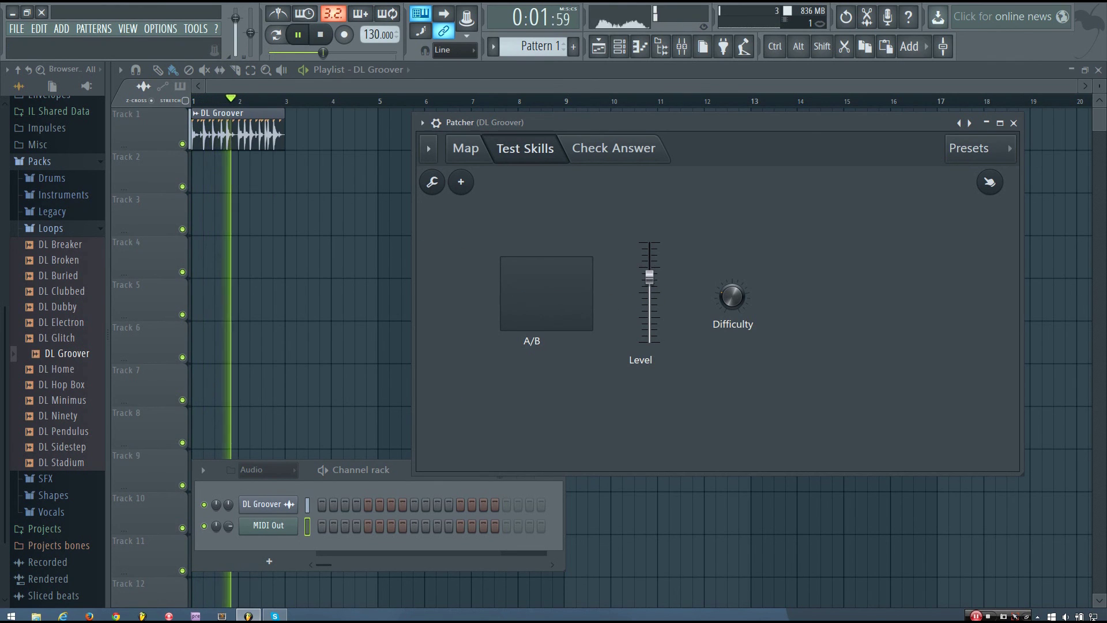
key(space)
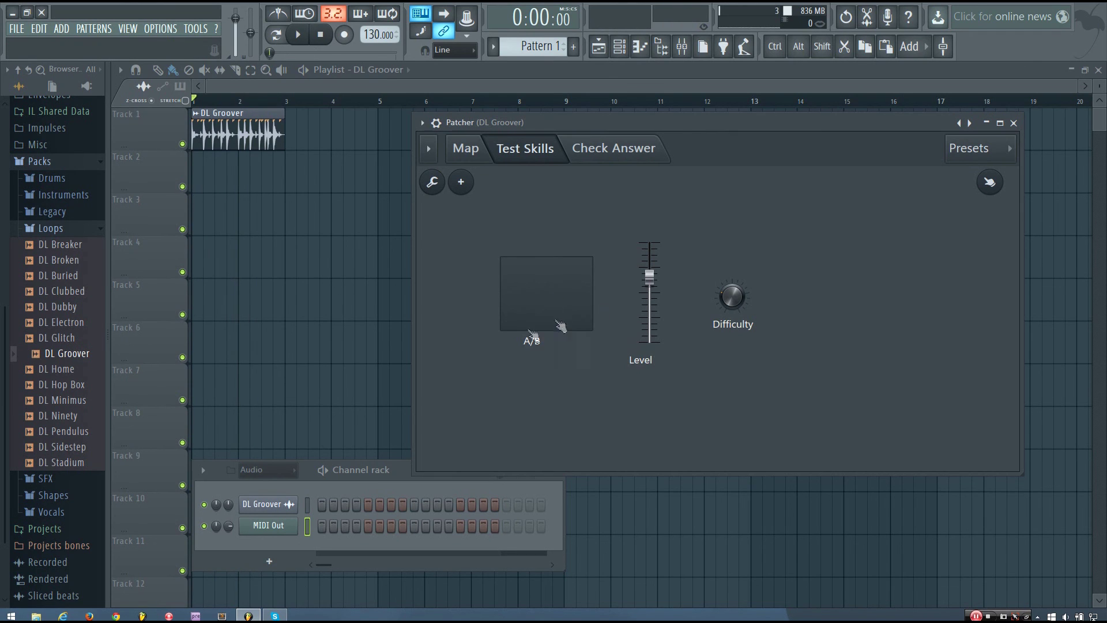
drag(650, 277, 650, 305)
key(space)
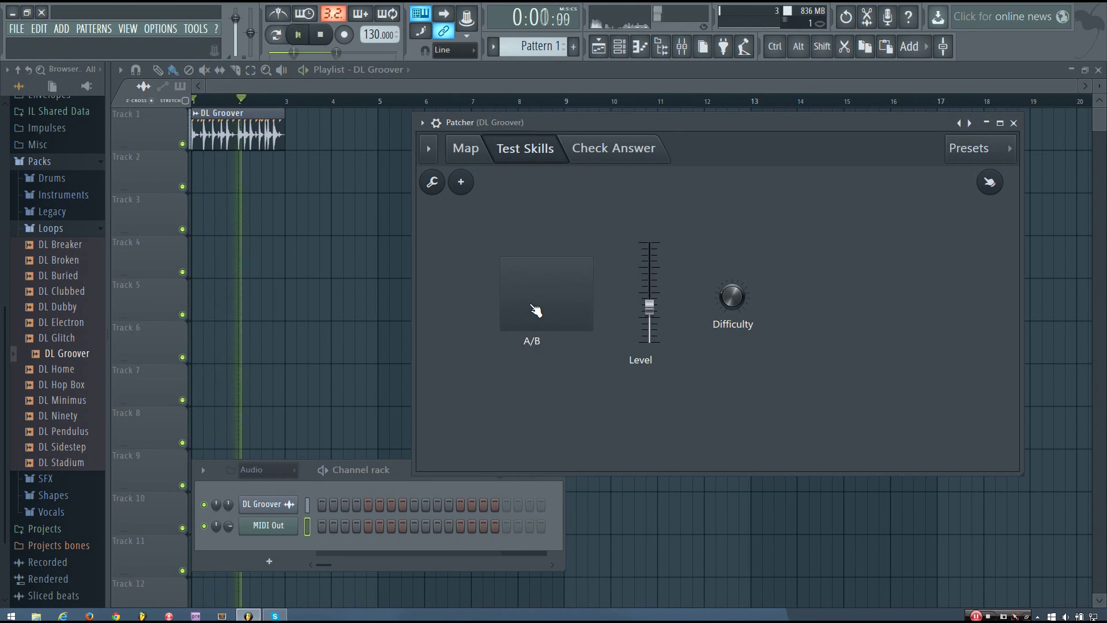
key(space)
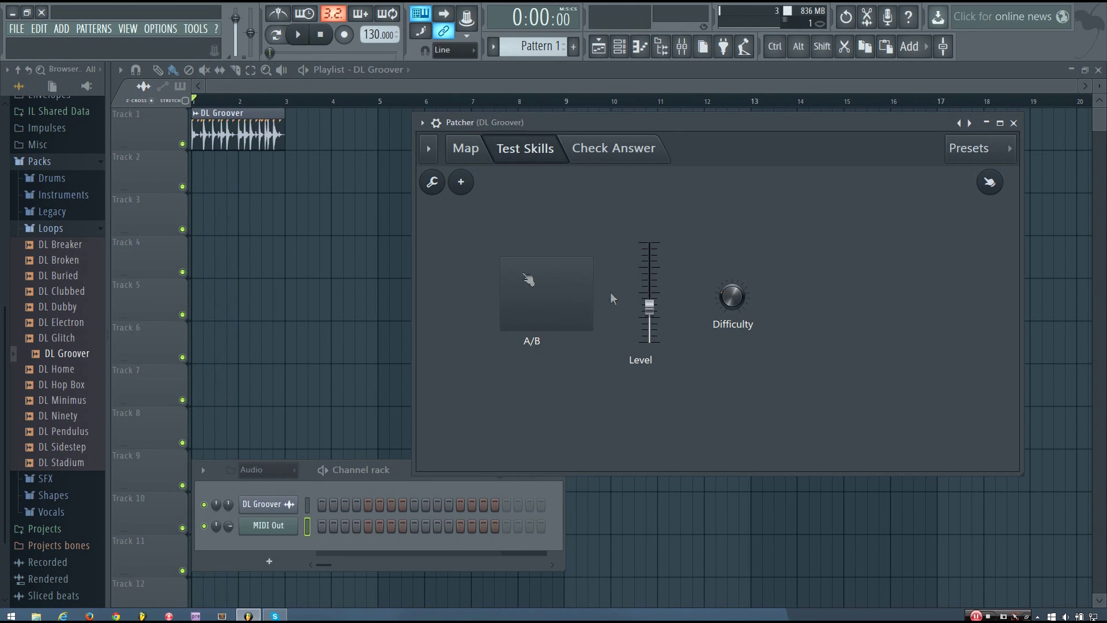
- Check the answer, then raise the Patcher Level near the top while the loop plays
click(600, 153)
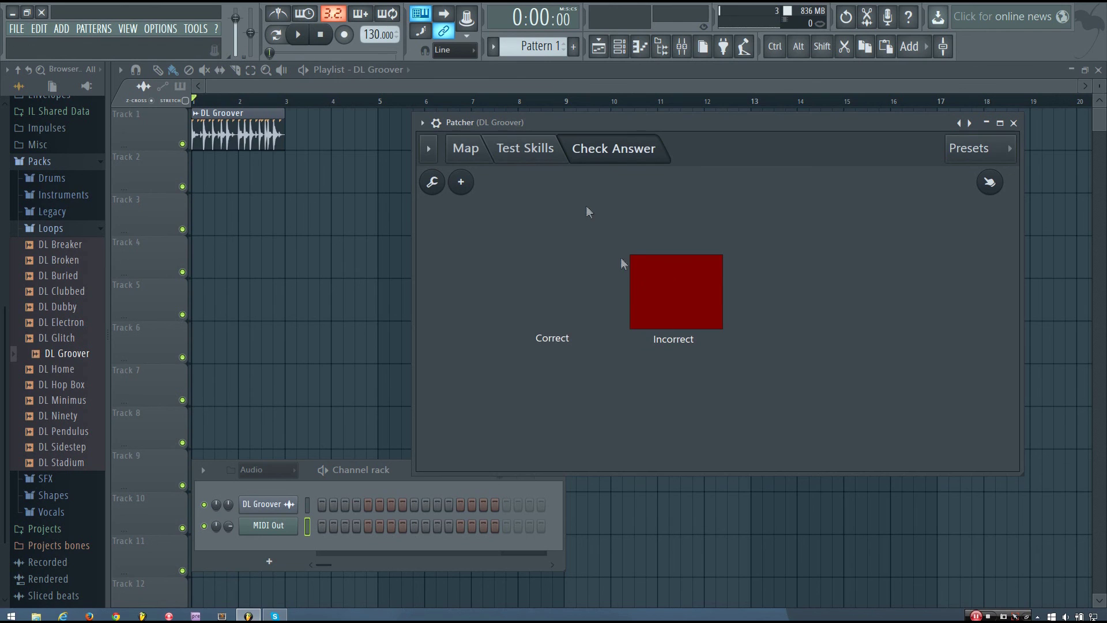
click(543, 157)
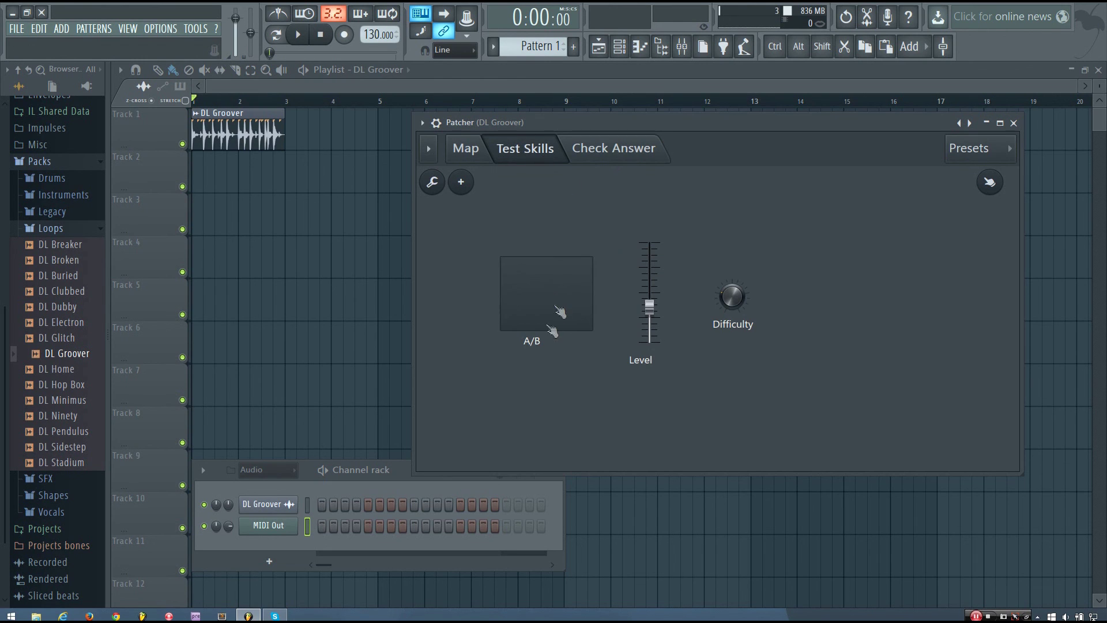
key(space)
drag(650, 304, 651, 286)
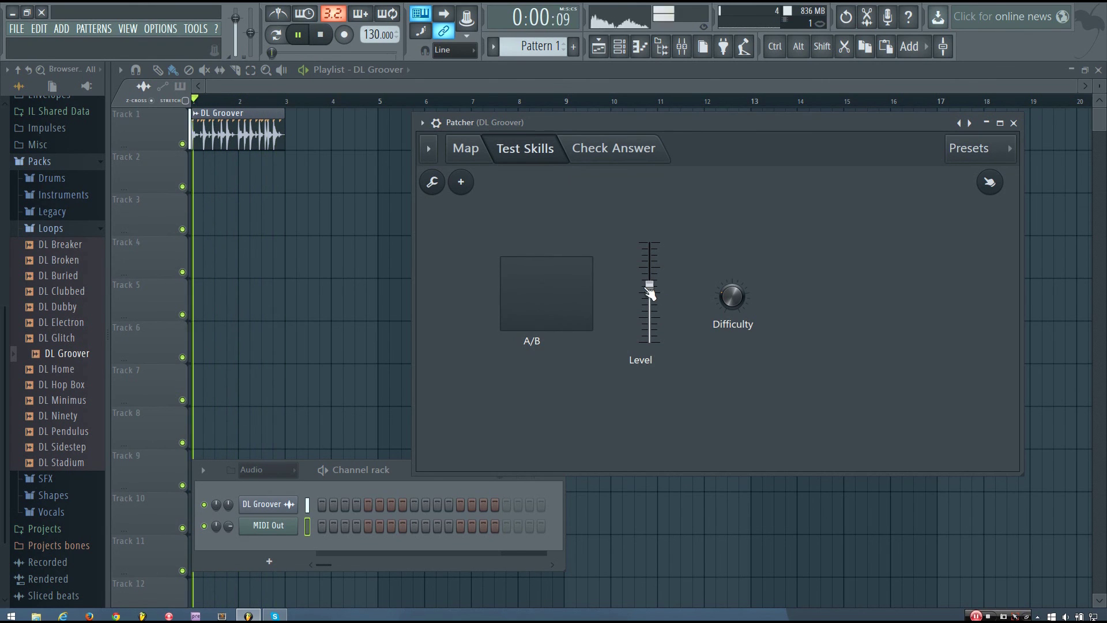
drag(649, 284, 650, 268)
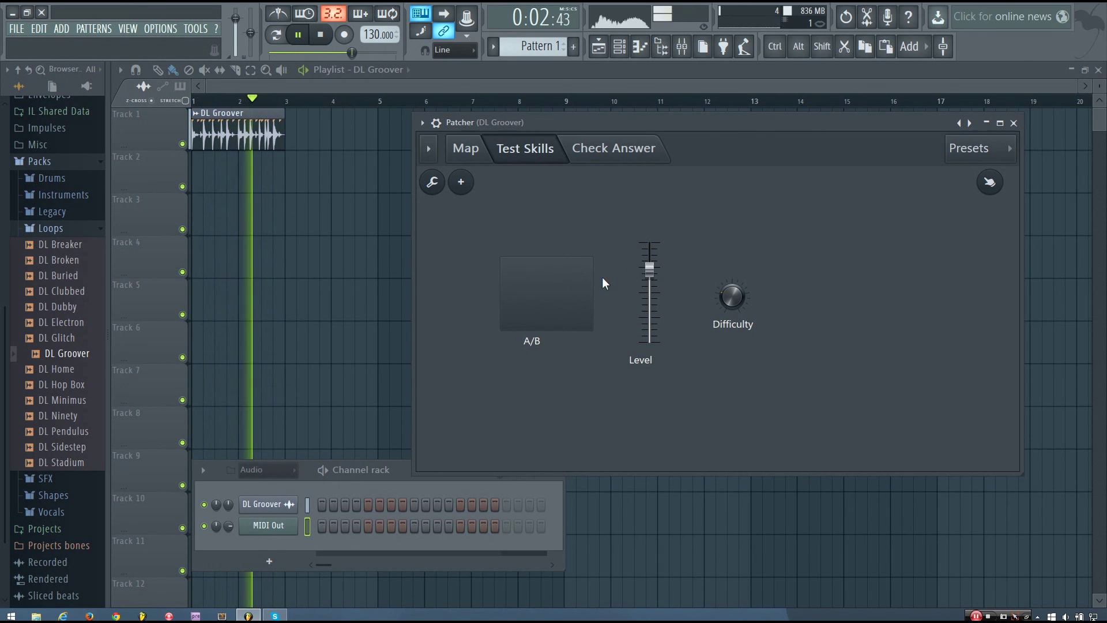
drag(650, 268, 650, 258)
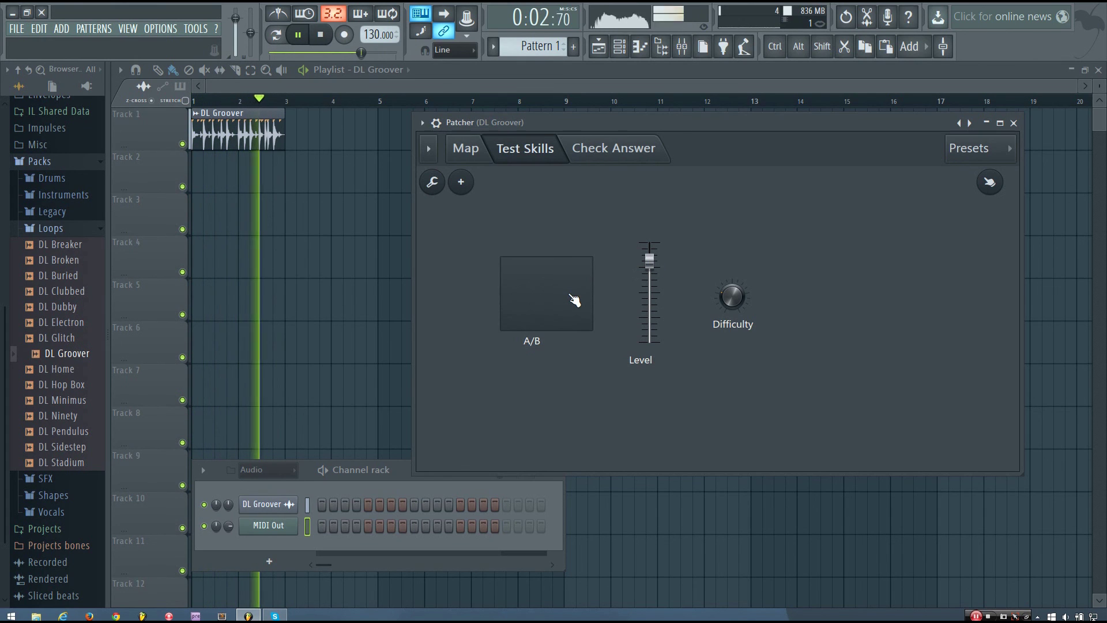
key(space)
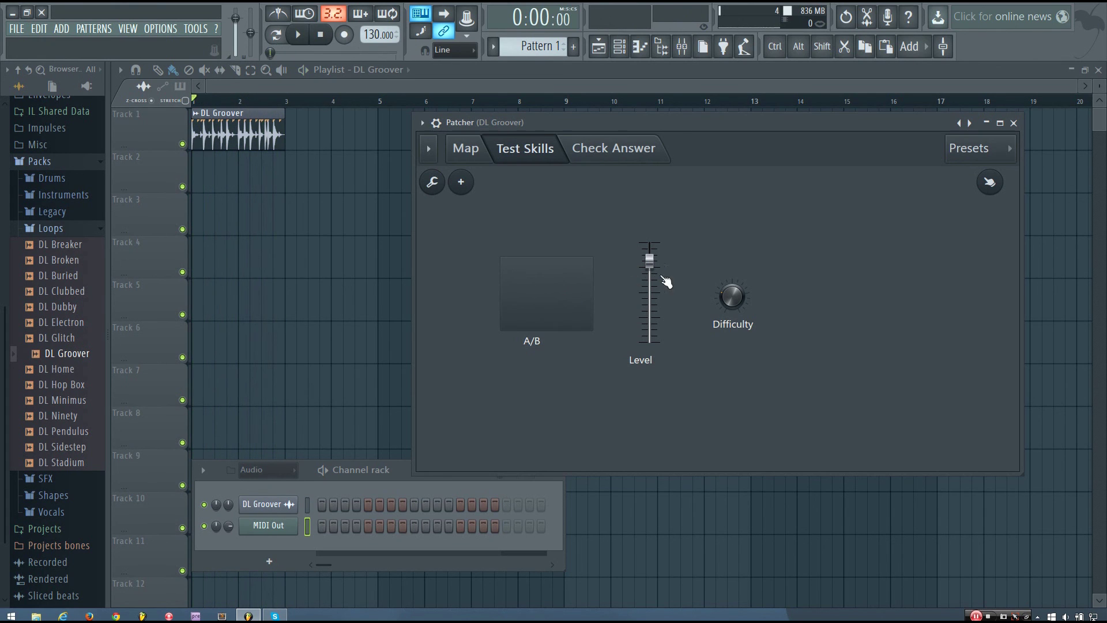
- Check the level answer twice, getting Incorrect, then lower the Level slightly
click(620, 149)
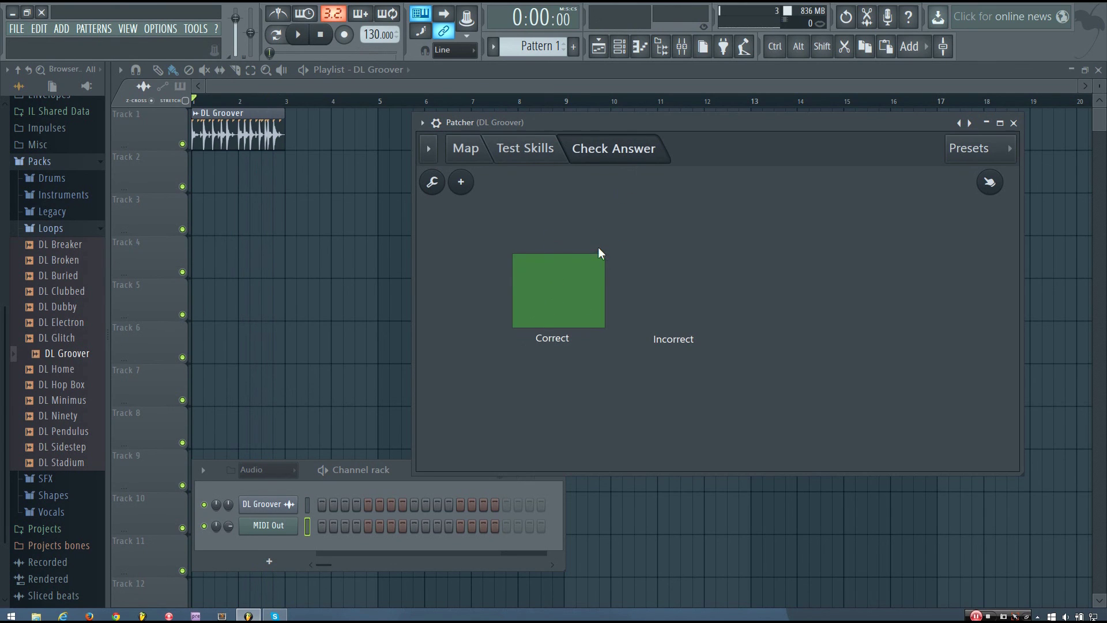
click(545, 150)
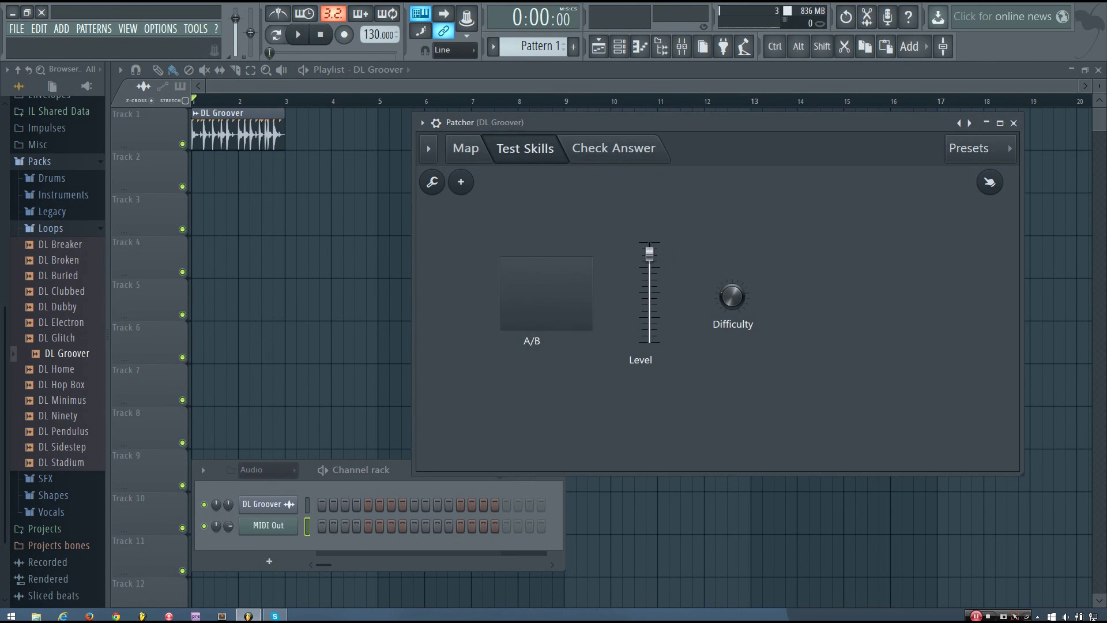
click(635, 152)
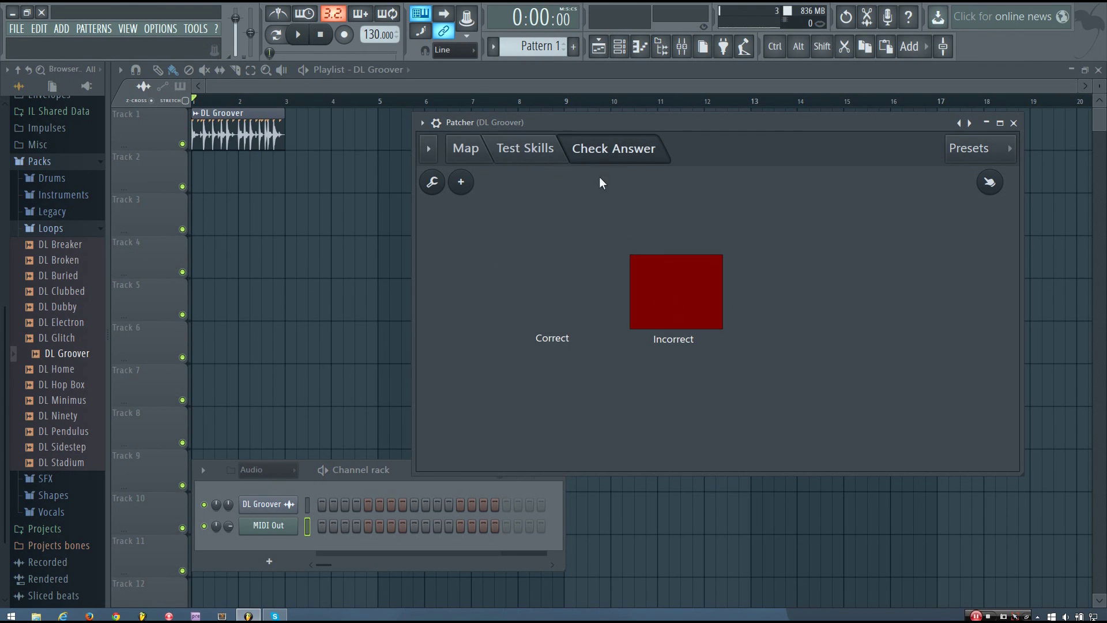
click(545, 157)
drag(692, 123, 644, 138)
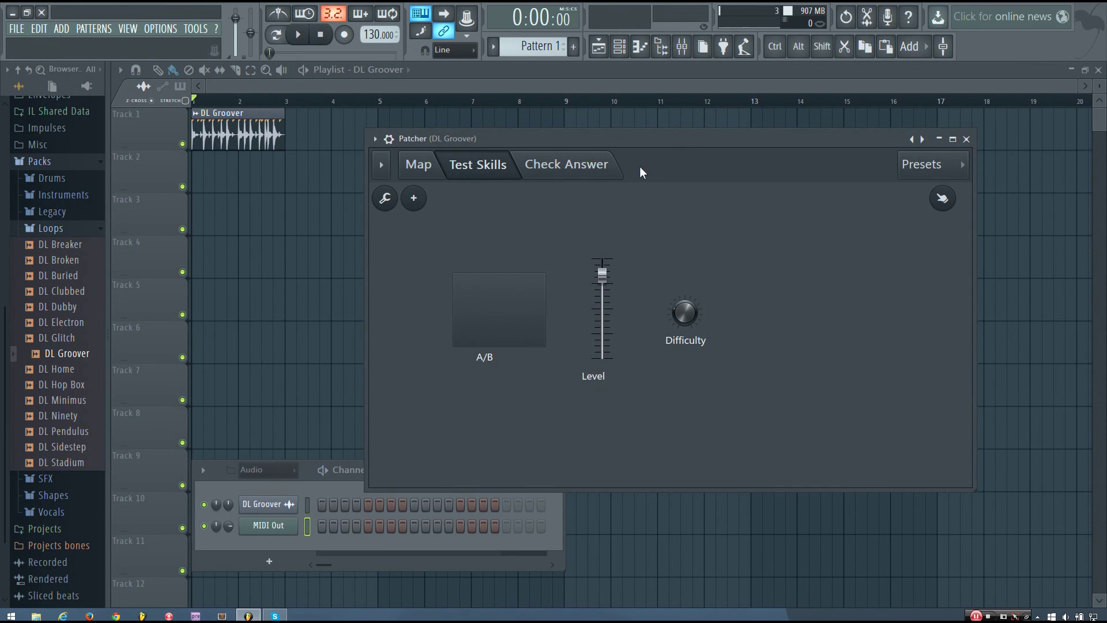
- Shift the Patcher window left and bring up the mixer on the DL Groover track
drag(700, 143, 662, 137)
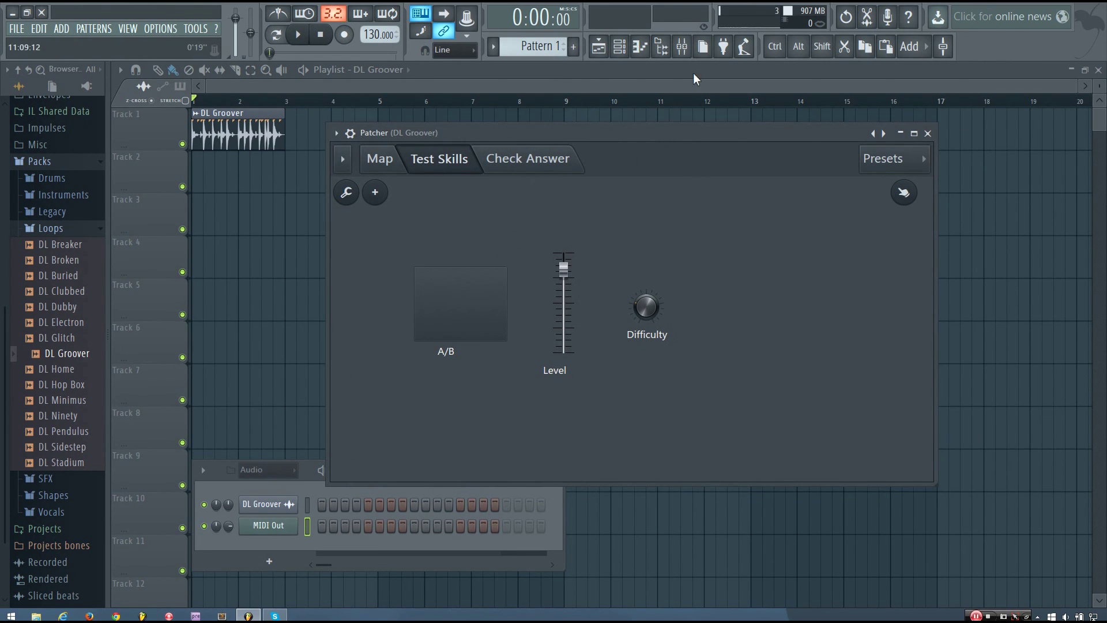
click(689, 47)
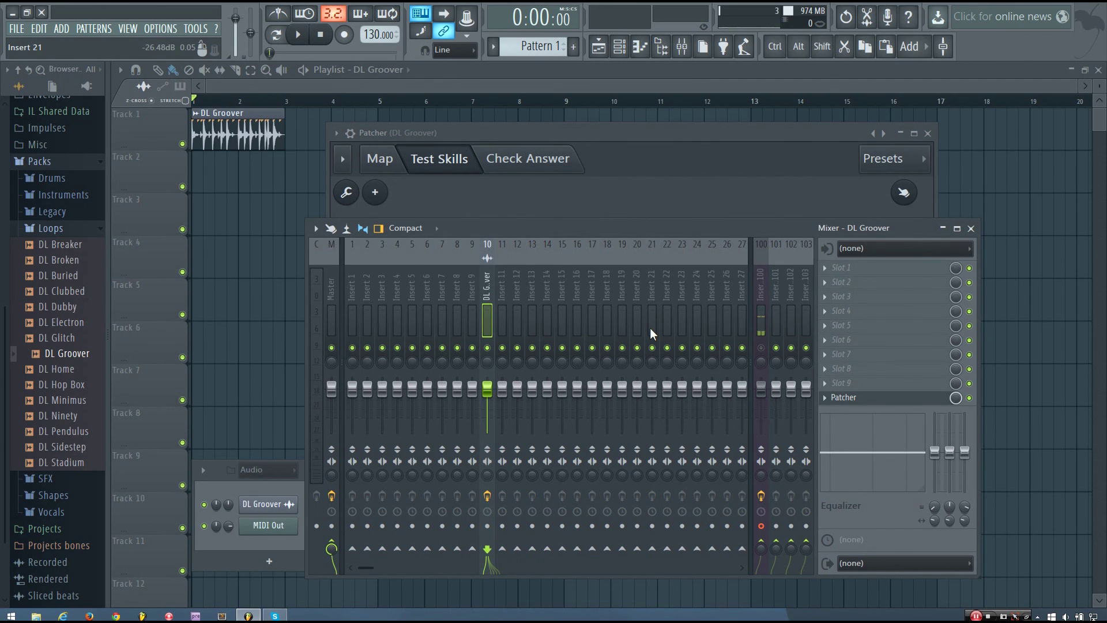
- Show Patcher from the DL Groover slot, move its window aside, and bypass the Patcher effect
click(867, 398)
drag(660, 133, 520, 211)
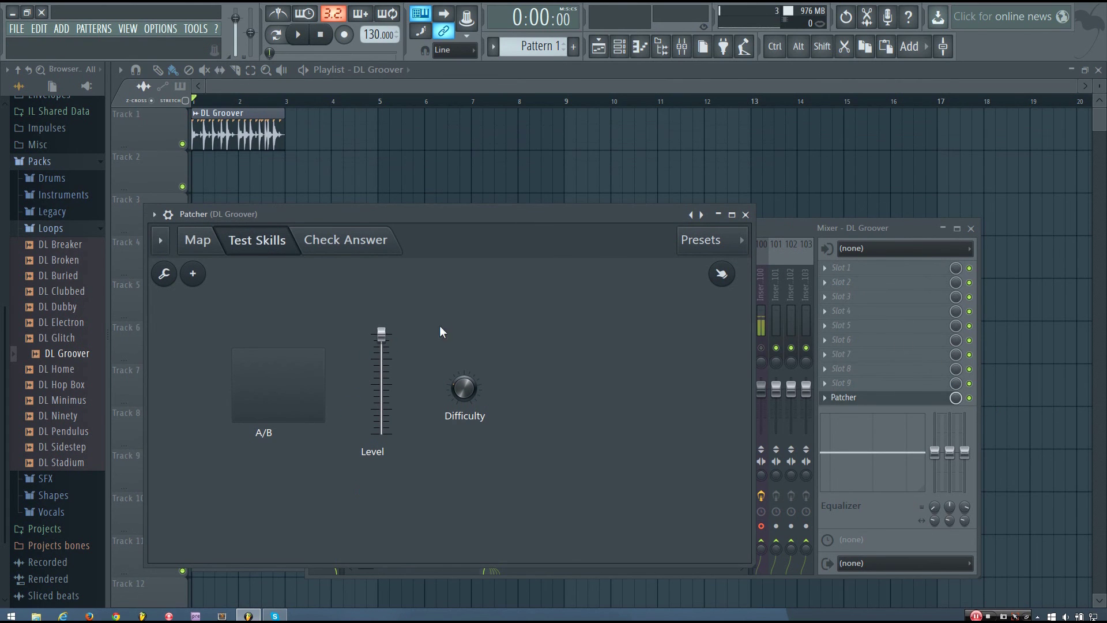
click(970, 398)
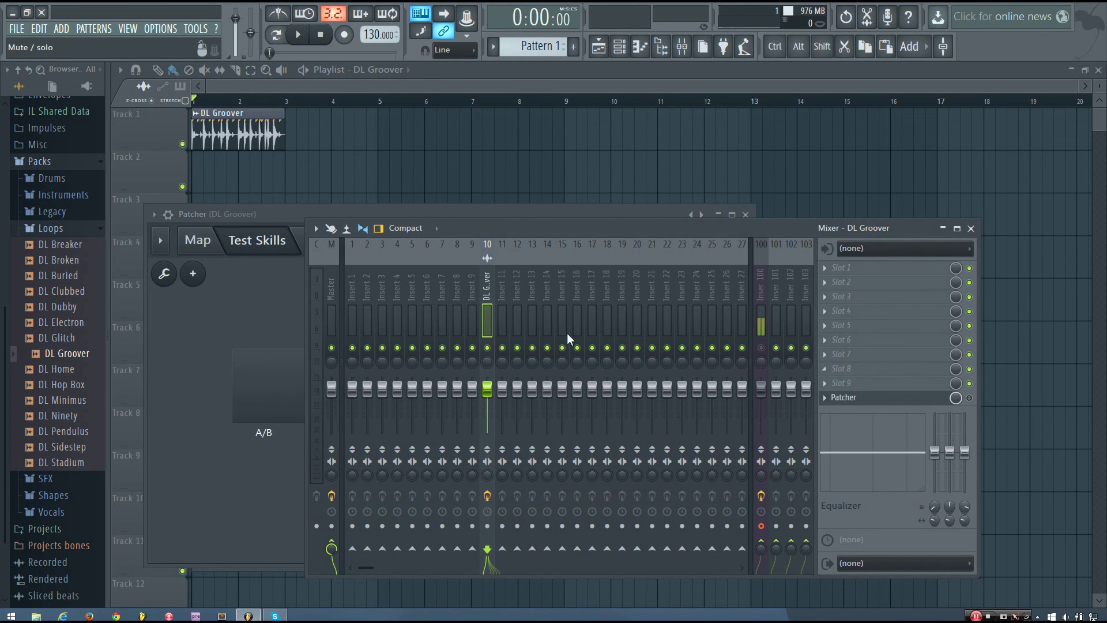
click(249, 326)
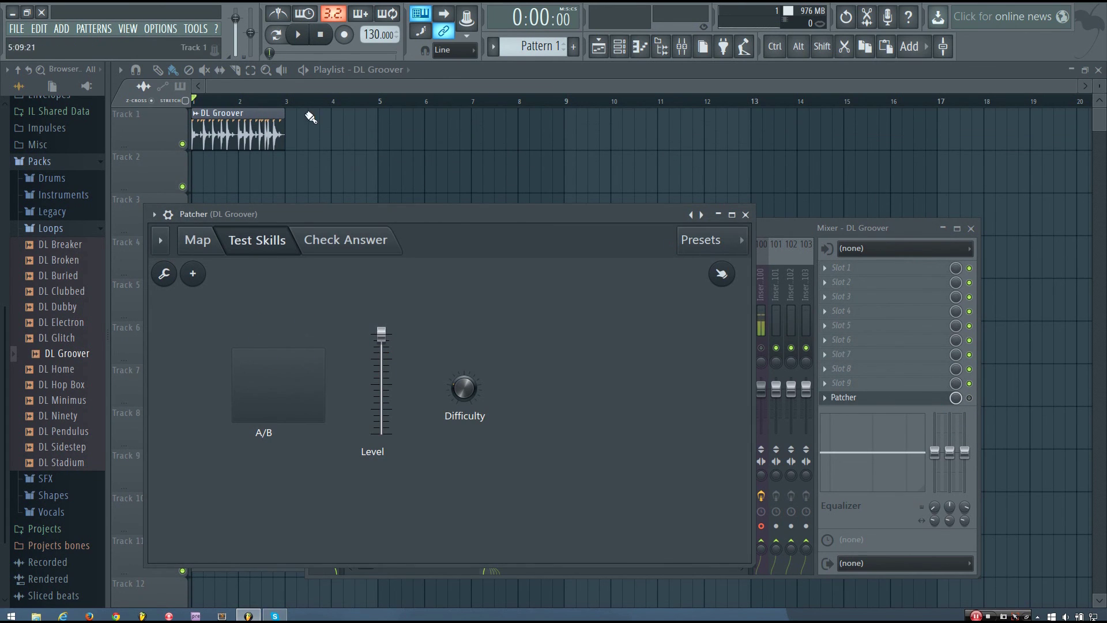
click(909, 242)
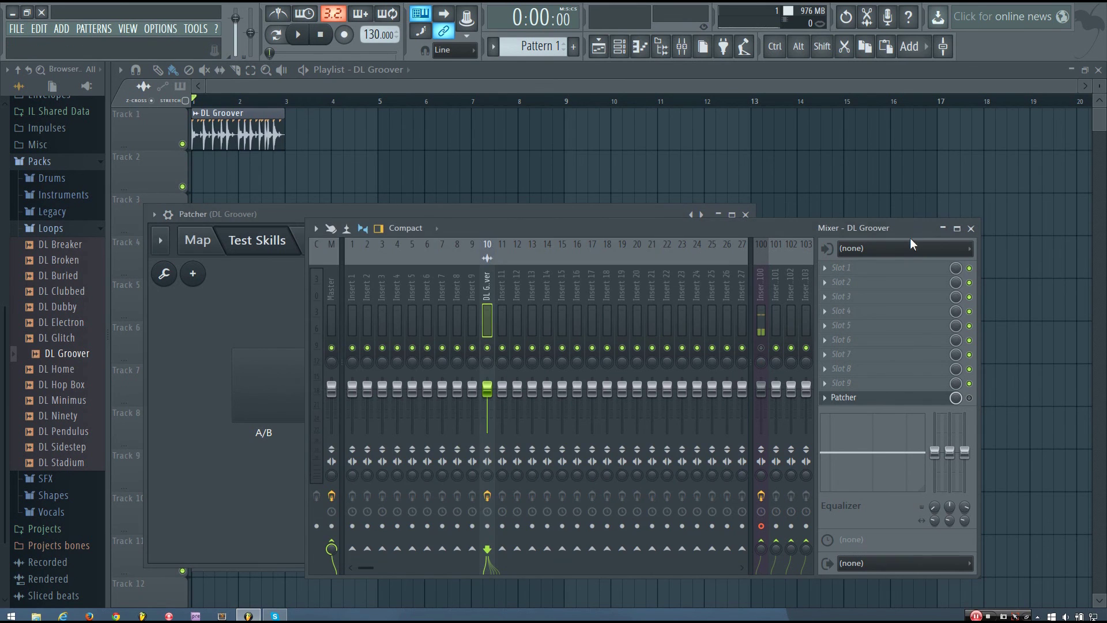
- Play the loop, re-enable Patcher during playback, stop, and place the Patcher test beside the mixer
key(space)
click(969, 398)
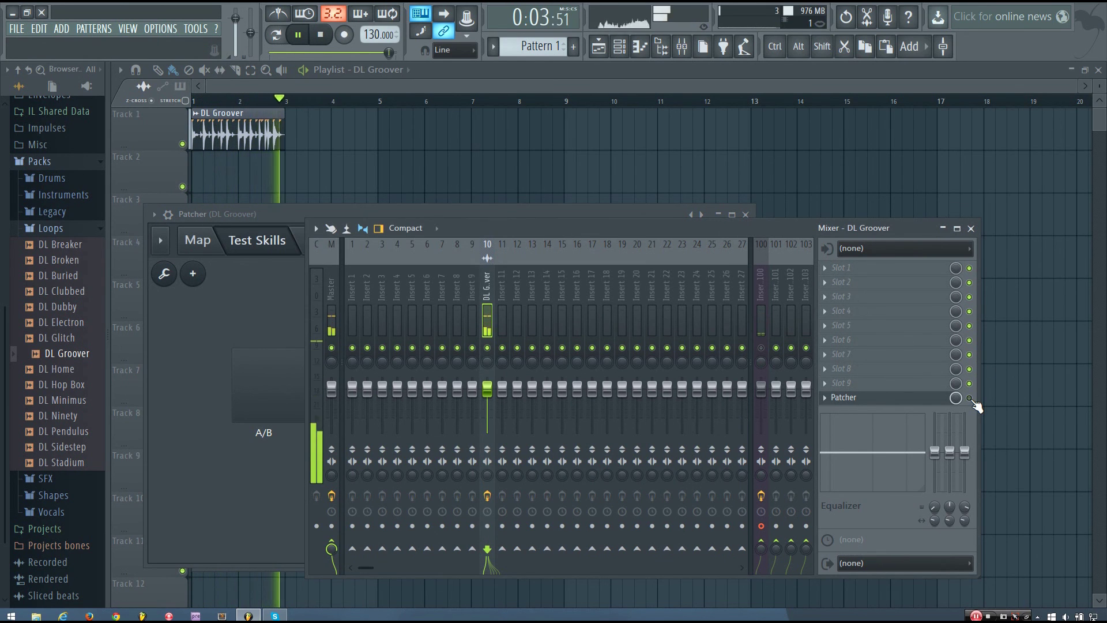
key(space)
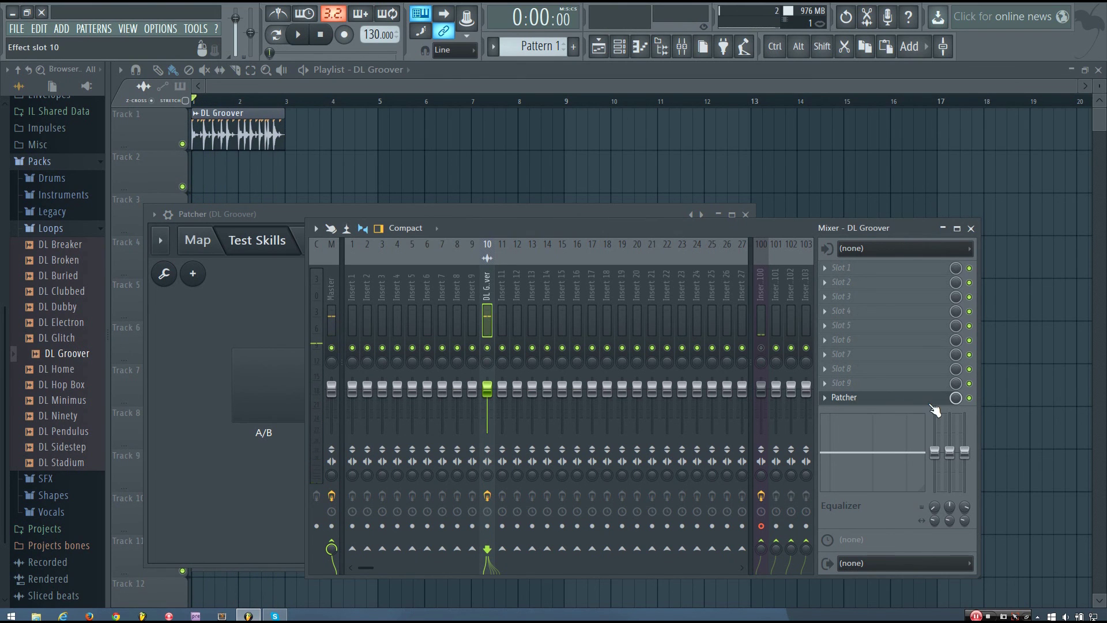
click(403, 215)
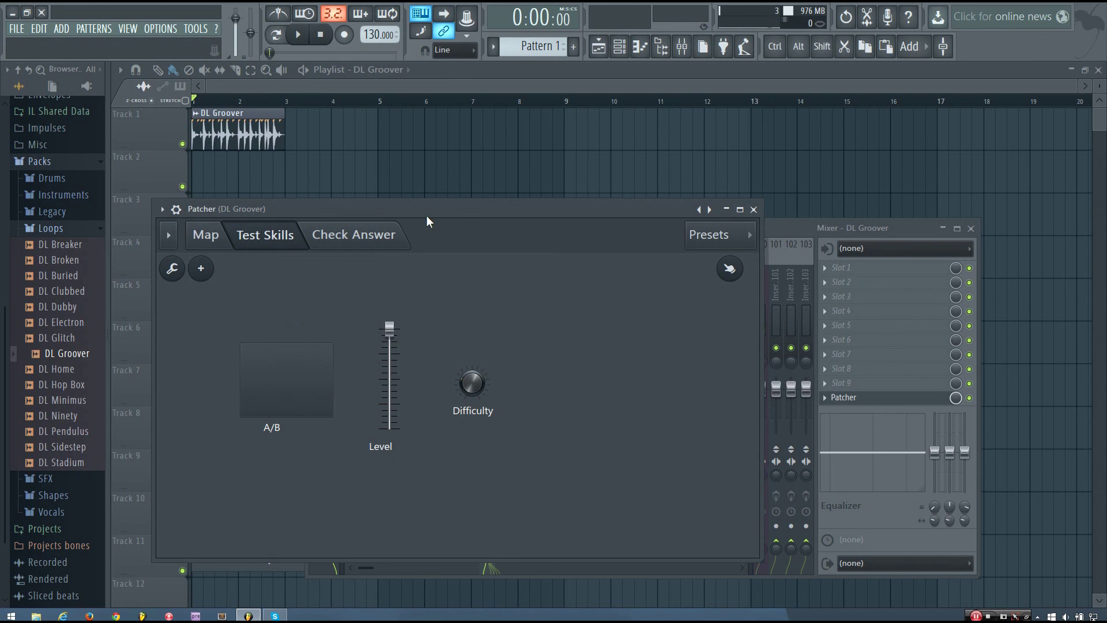
drag(468, 210, 488, 195)
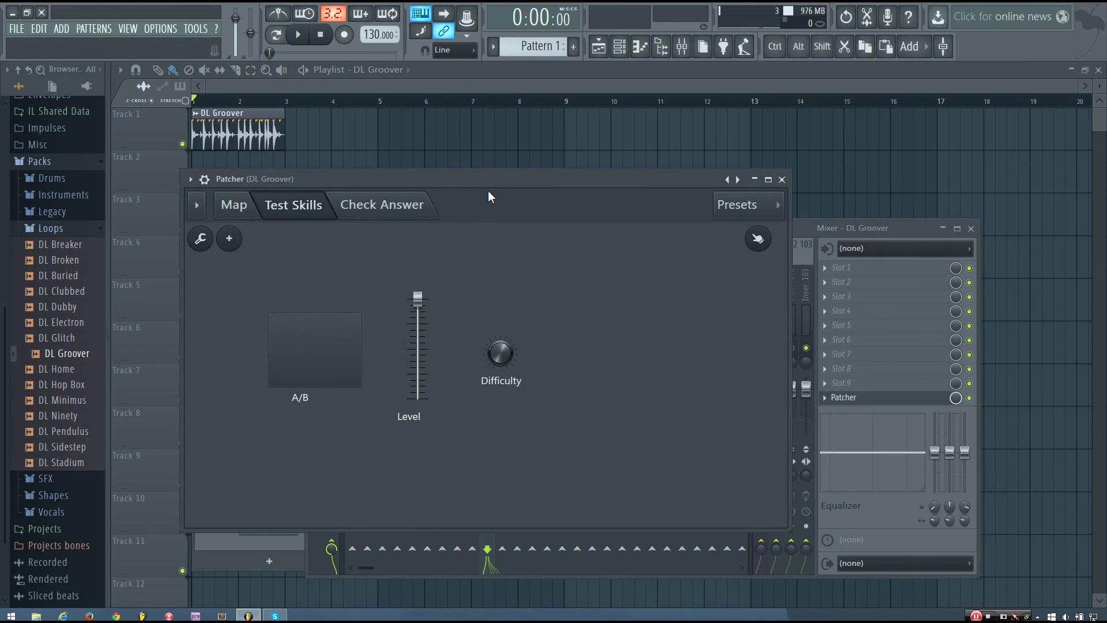
drag(503, 183, 599, 165)
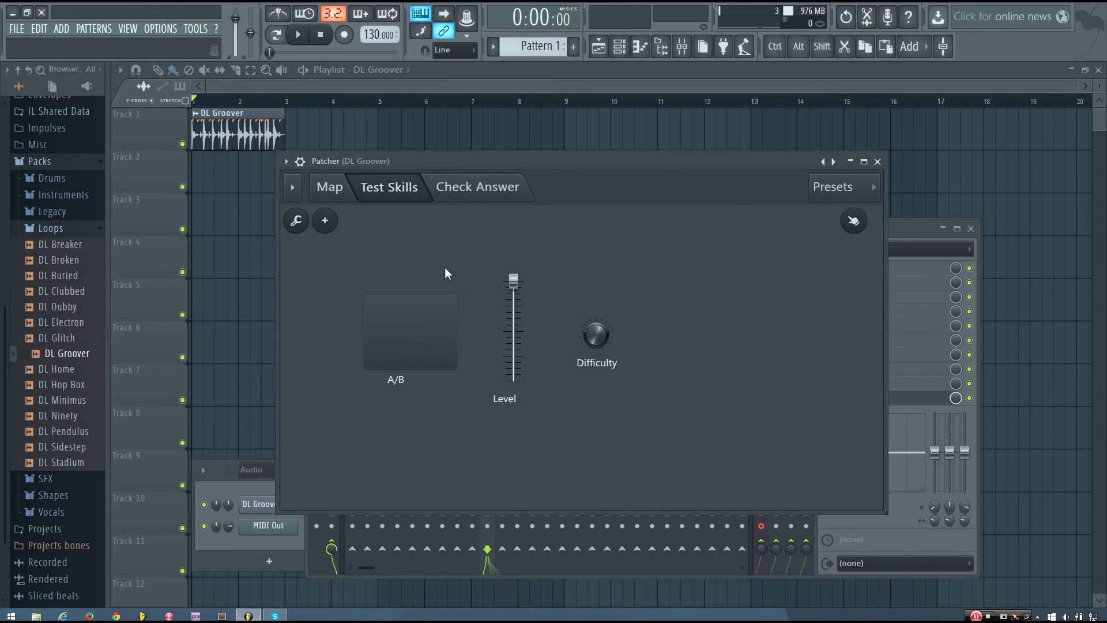